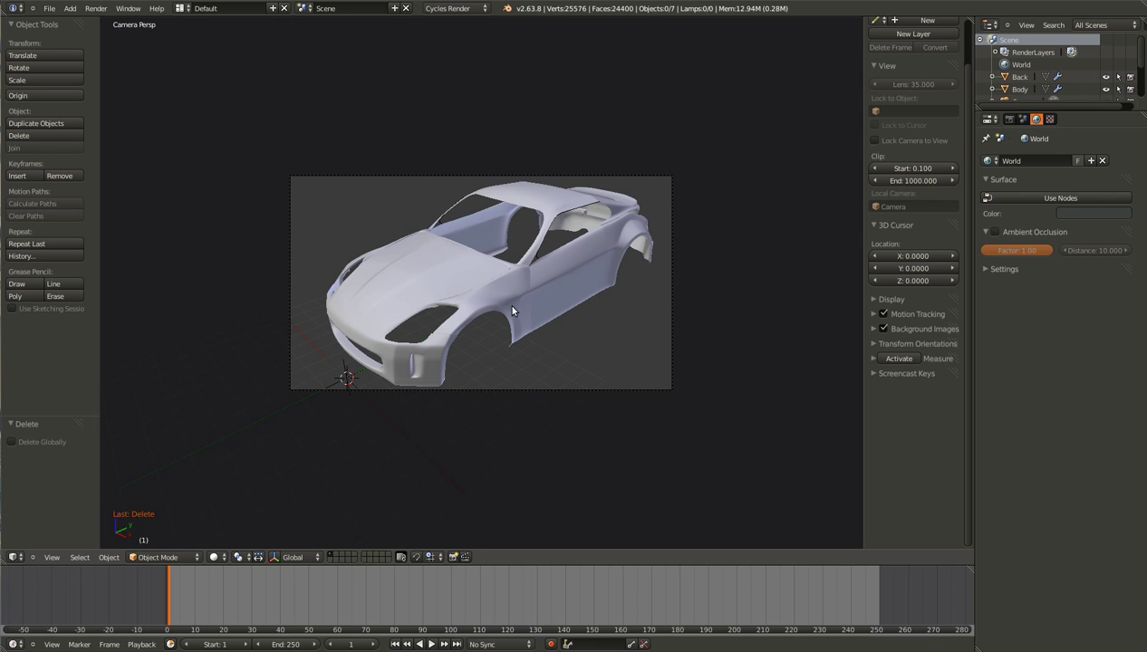
Select the car Body and frame the view on it
{"action": "middle_click_drag", "start_coordinate": [470, 342], "coordinate": [509, 384]}
{"action": "right_click", "coordinate": [543, 305]}
{"action": "key", "text": "KP_Decimal"}
Save the blend file and switch to a straight-on Front Ortho view
{"action": "middle_click_drag", "start_coordinate": [414, 399], "coordinate": [434, 409]}
{"action": "key", "text": "KP_0"}
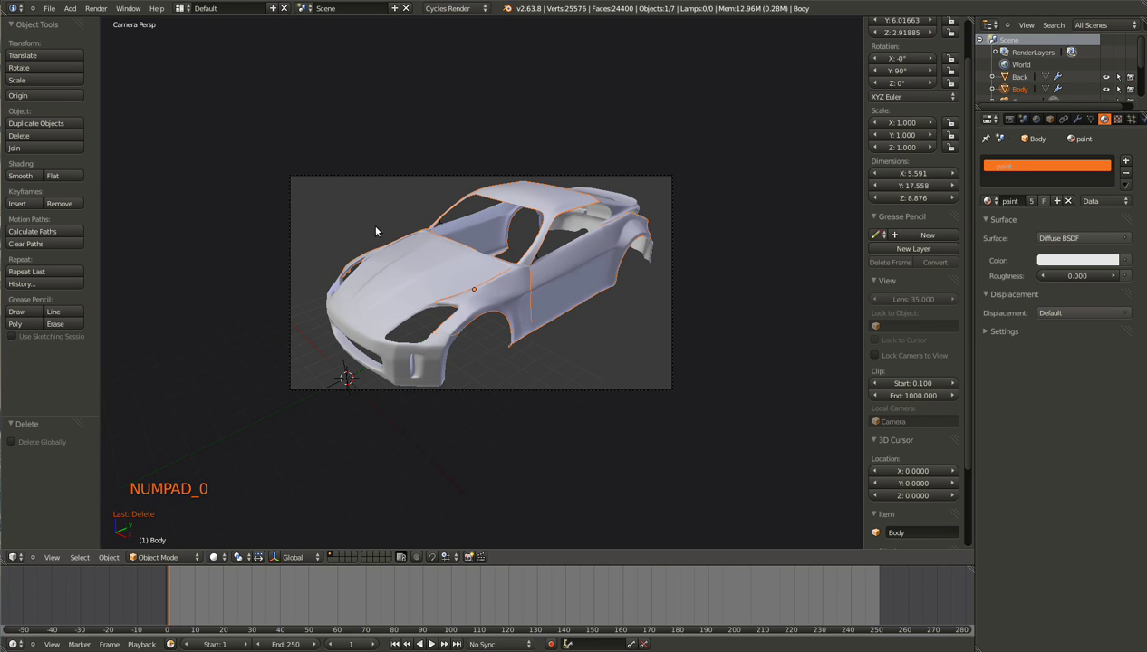
{"action": "key", "text": "ctrl+s"}
{"action": "key", "text": "KP_1"}
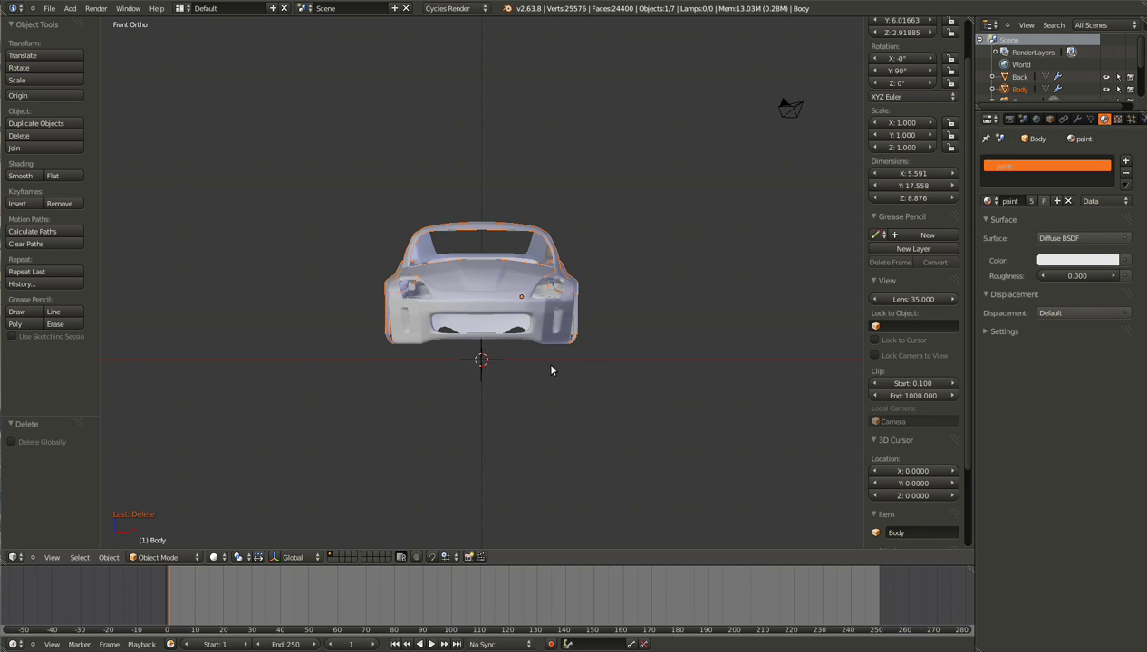
Add a plane mesh and view it from the top
{"action": "key", "text": "shift+a"}
{"action": "mouse_move", "coordinate": [542, 333]}
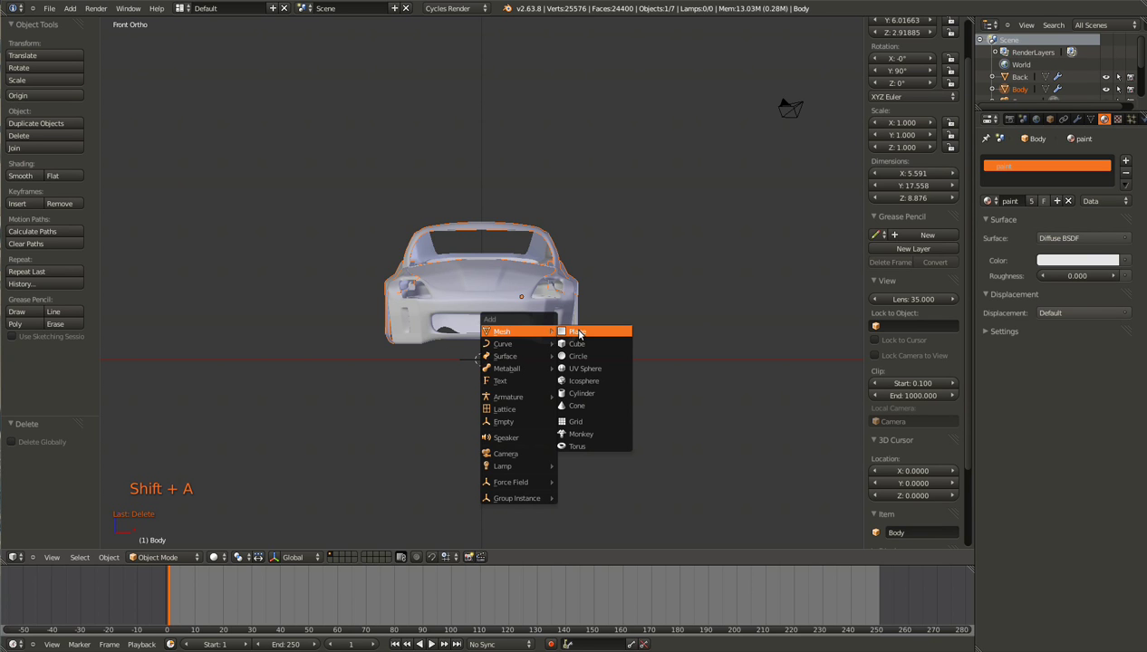
{"action": "left_click", "coordinate": [580, 333]}
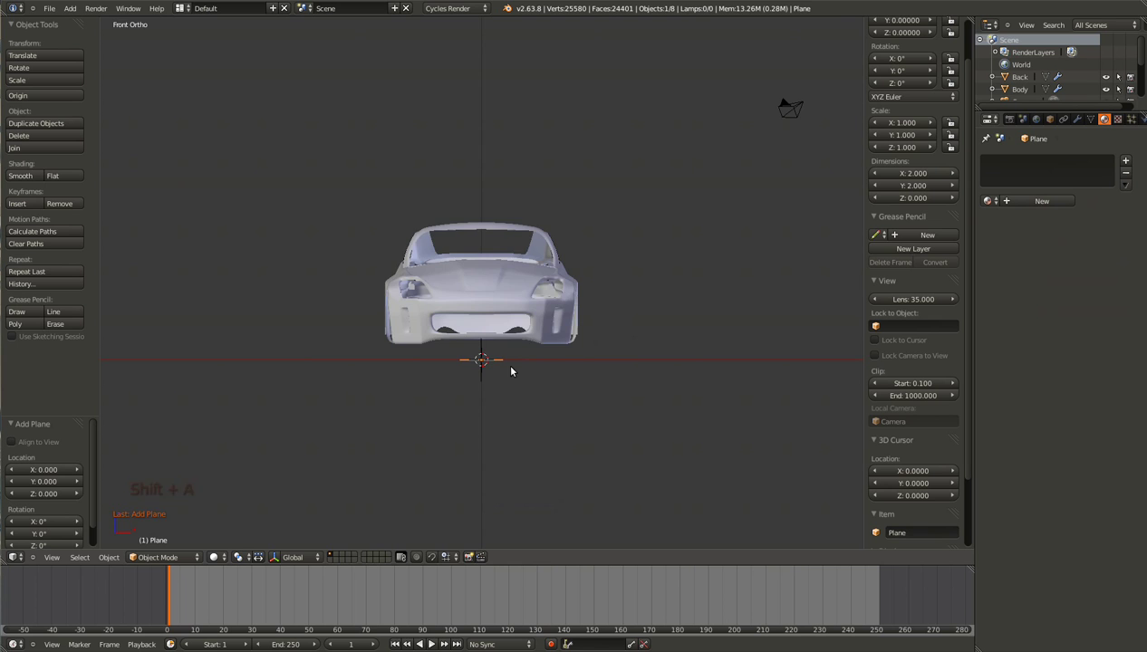
{"action": "key", "text": "KP_7"}
{"action": "scroll", "coordinate": [512, 363], "scroll_direction": "down", "scroll_amount": 9}
Scale the plane up to about 37 and enter Edit Mode on it
{"action": "key", "text": "s"}
{"action": "left_click", "coordinate": [706, 445]}
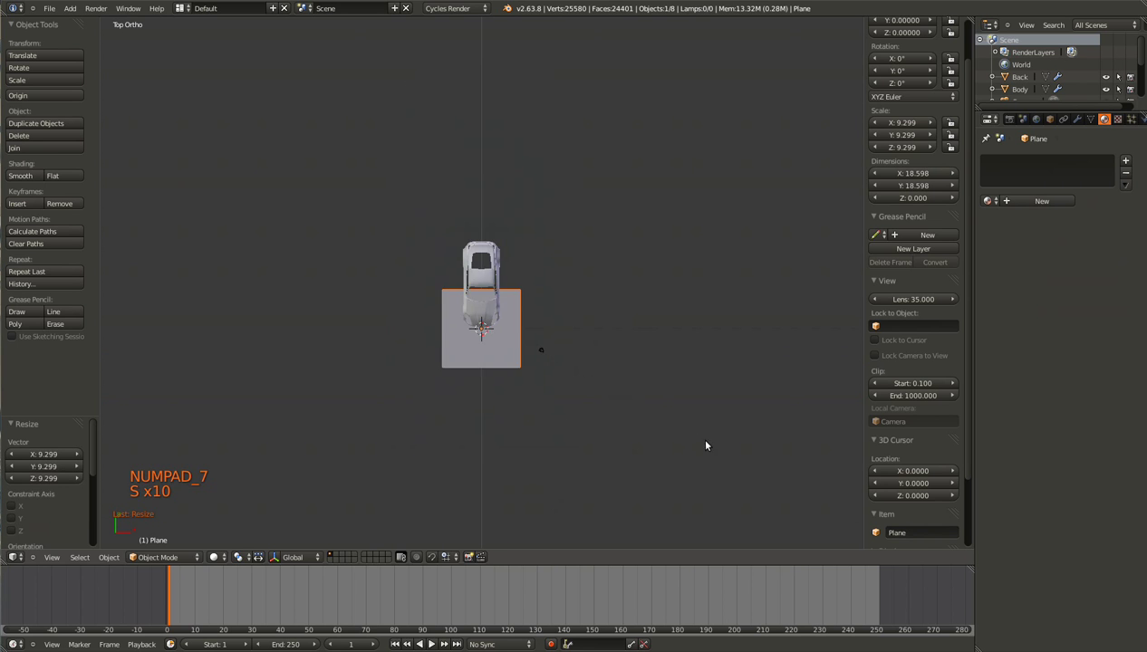
{"action": "scroll", "coordinate": [512, 376], "scroll_direction": "down", "scroll_amount": 4}
{"action": "key", "text": "s"}
{"action": "left_click", "coordinate": [645, 435]}
{"action": "key", "text": "g"}
{"action": "key", "text": "y"}
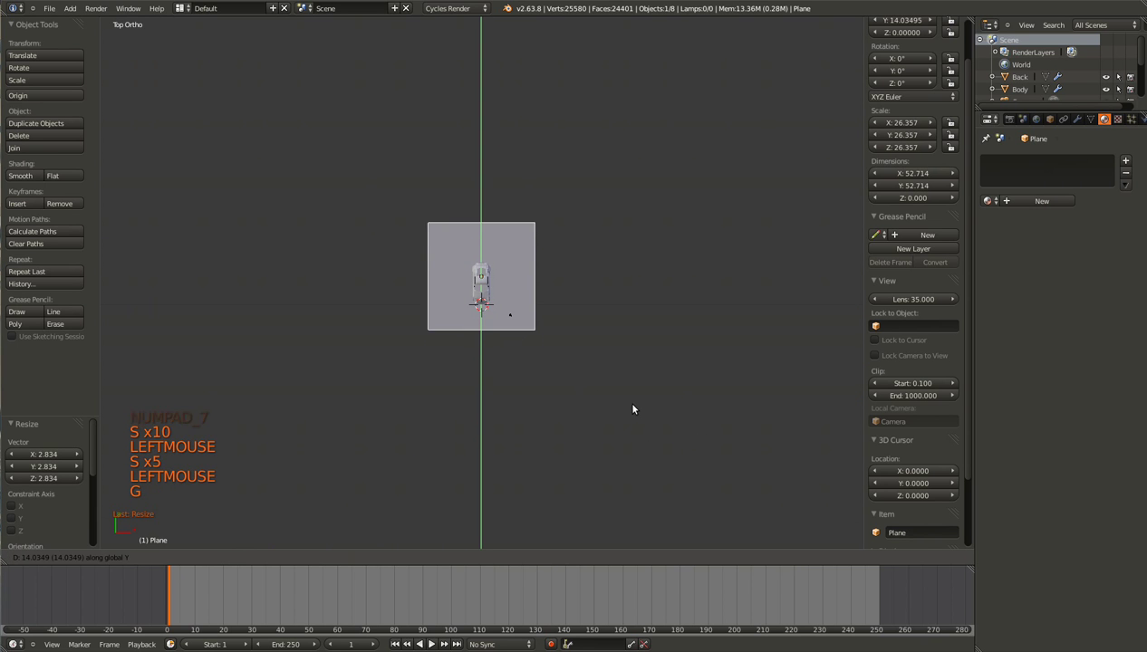
{"action": "key", "text": "s"}
{"action": "key", "text": "s"}
{"action": "left_click", "coordinate": [693, 440]}
{"action": "scroll", "coordinate": [533, 261], "scroll_direction": "up", "scroll_amount": 3}
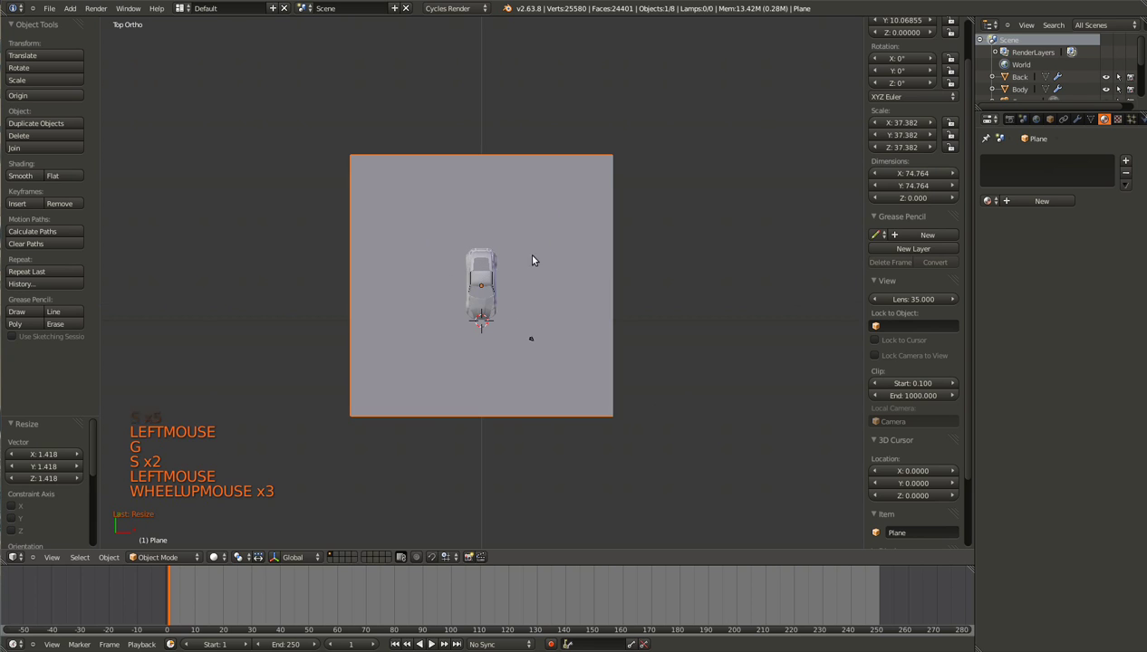
{"action": "key", "text": "Tab"}
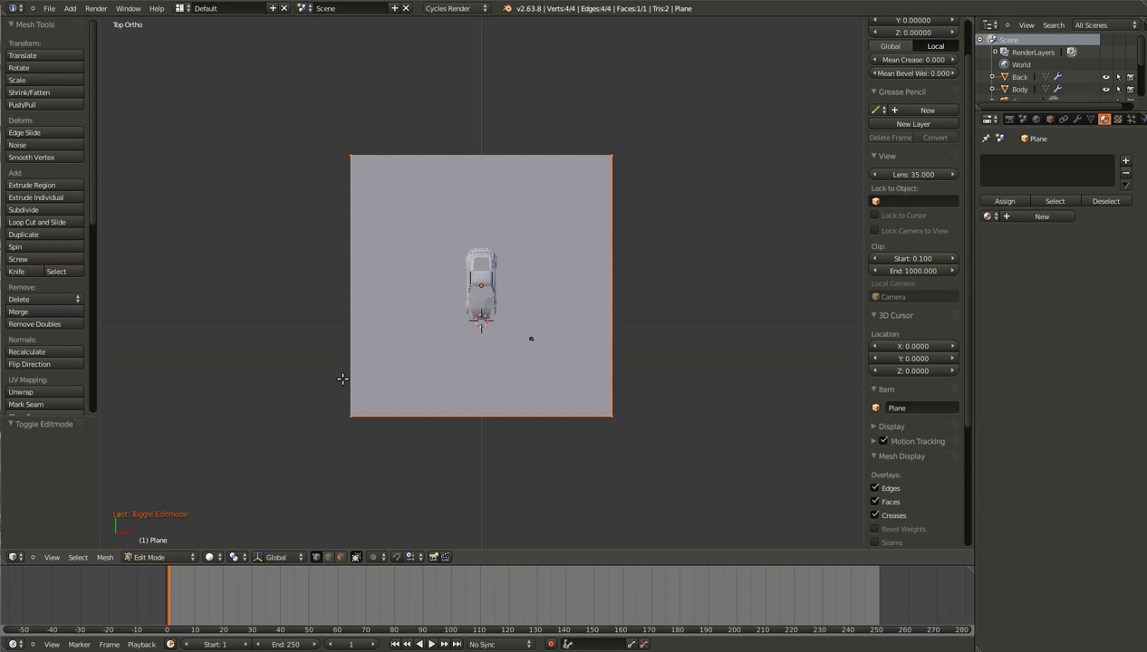
Switch to edge selection and extrude the plane's edges individually
{"action": "key", "text": "ctrl+Tab"}
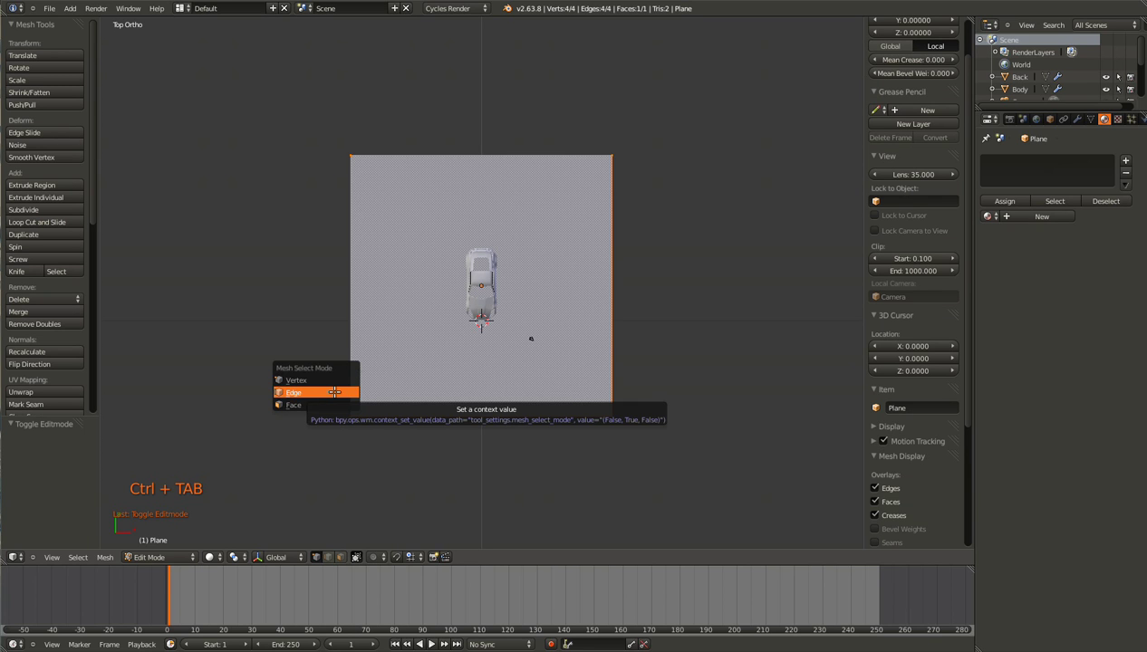
{"action": "left_click", "coordinate": [334, 392]}
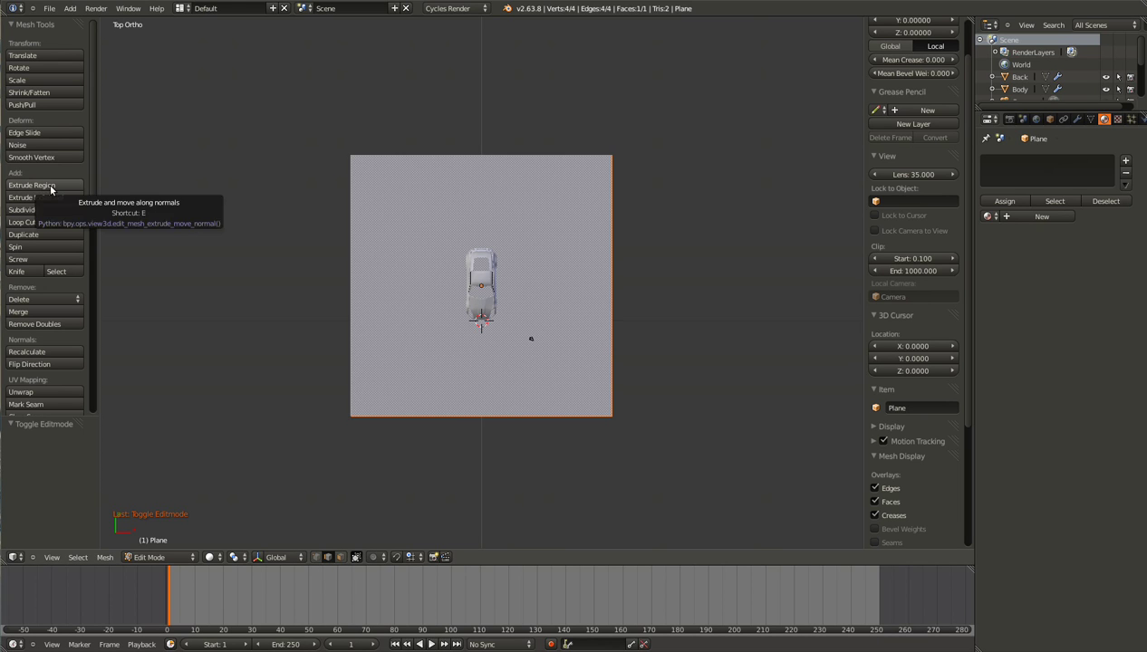
{"action": "left_click", "coordinate": [71, 199]}
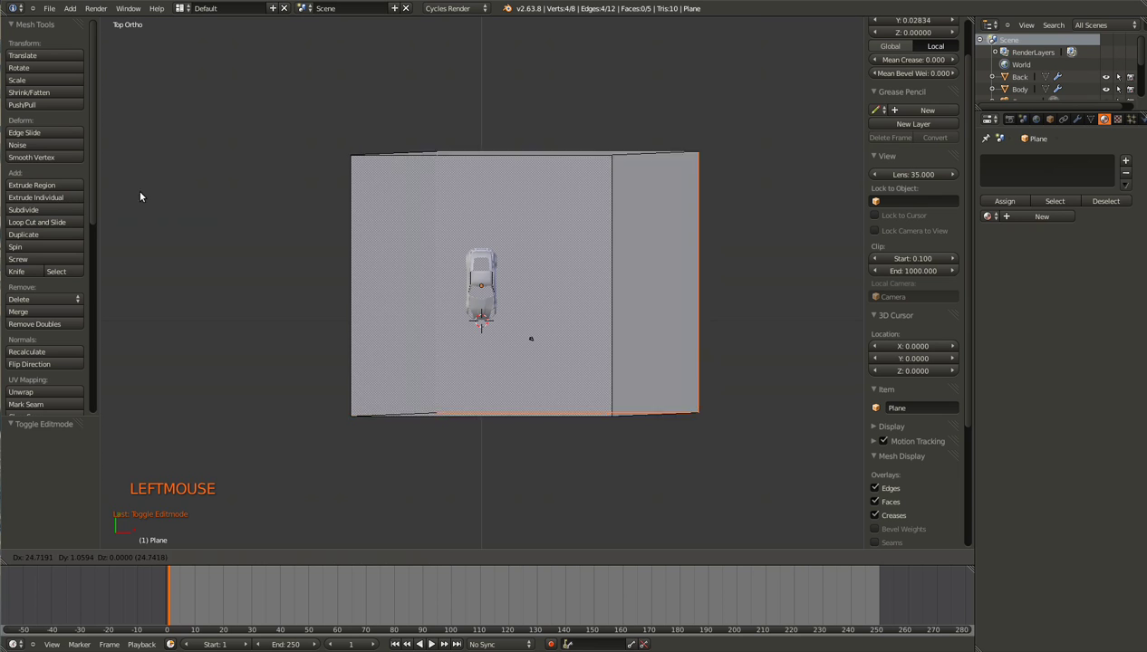
{"action": "left_click", "coordinate": [414, 323]}
Raise the extruded edges along Z to form the box walls
{"action": "middle_click_drag", "start_coordinate": [414, 323], "coordinate": [498, 381]}
{"action": "key", "text": "g"}
{"action": "key", "text": "z"}
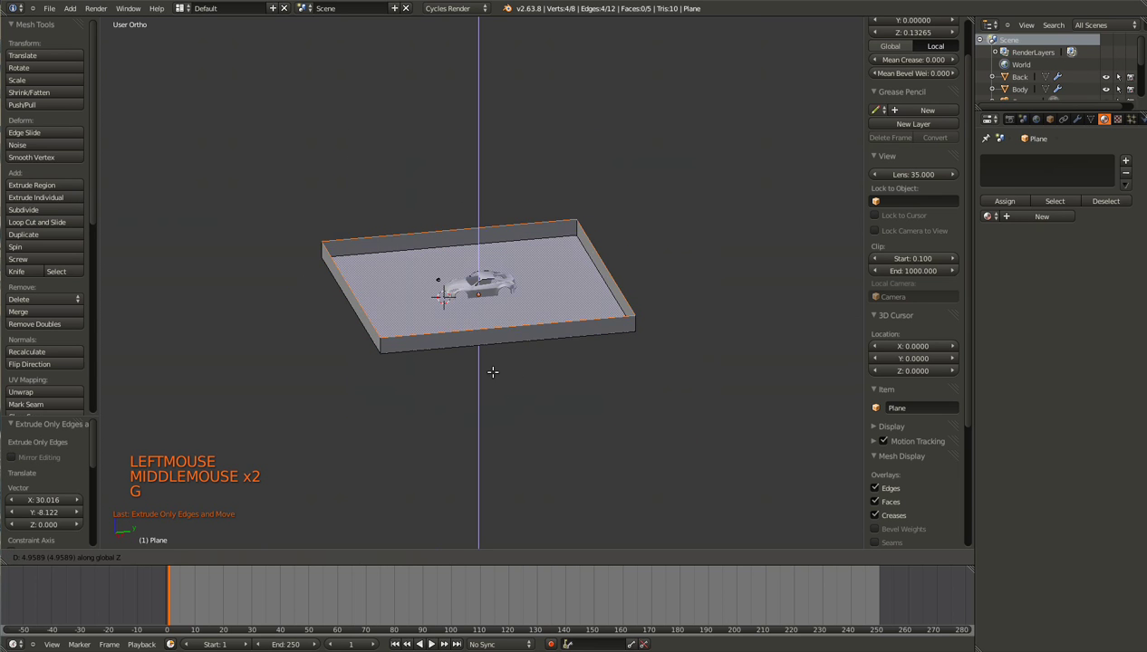
{"action": "left_click", "coordinate": [486, 341]}
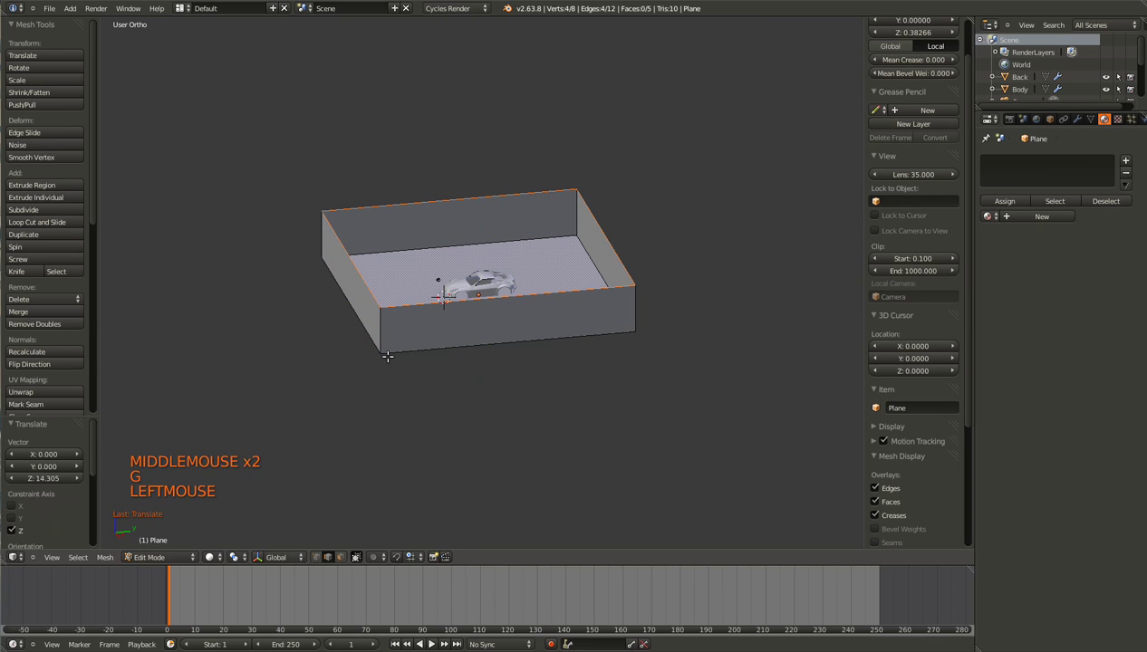
{"action": "key", "text": "g"}
{"action": "key", "text": "z"}
{"action": "left_click", "coordinate": [503, 376]}
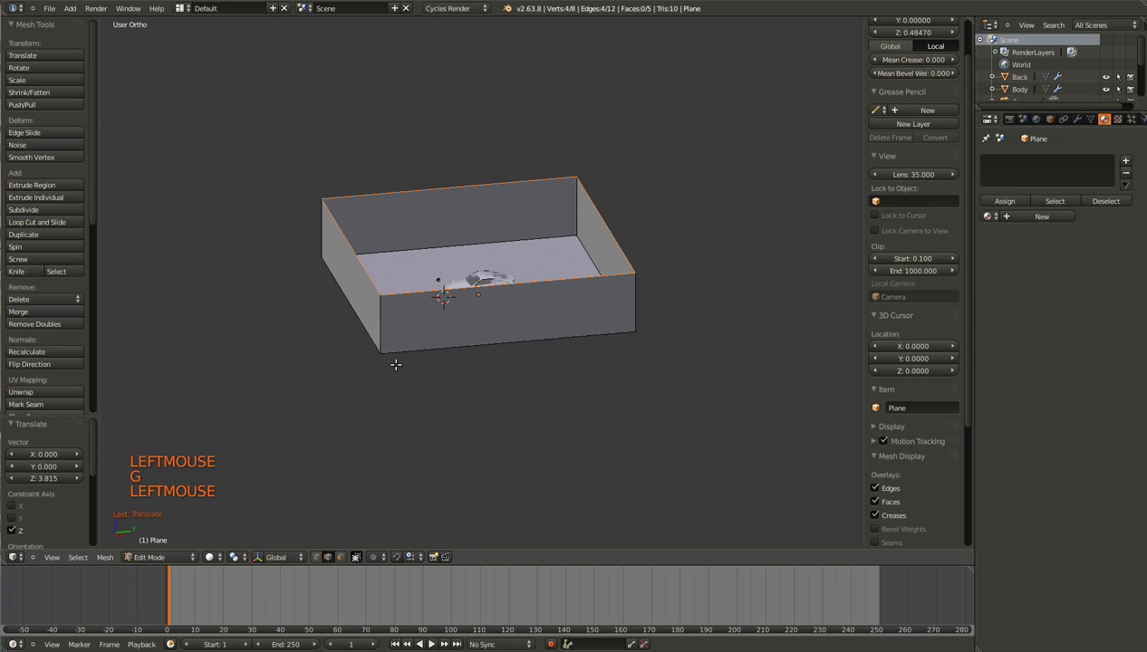
Scale the wall tops outward to about 1.055 so the sides flare
{"action": "middle_click_drag", "start_coordinate": [396, 364], "coordinate": [486, 372]}
{"action": "scroll", "coordinate": [440, 384], "scroll_direction": "up", "scroll_amount": 2}
{"action": "key", "text": "s"}
{"action": "left_click", "coordinate": [360, 358]}
{"action": "key", "text": "s"}
{"action": "key", "text": "s"}
{"action": "left_click", "coordinate": [440, 390]}
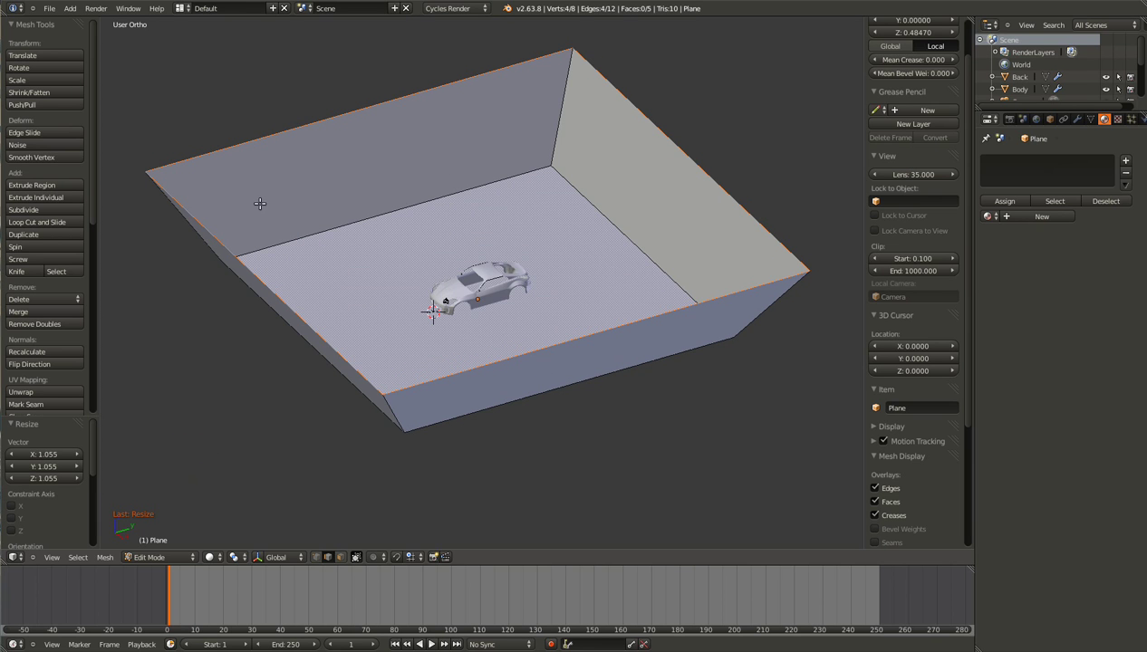
{"action": "middle_click_drag", "start_coordinate": [385, 266], "coordinate": [469, 384]}
Subdivide the box at level 2 and add a loop cut near the floor edge
{"action": "key", "text": "ctrl+2"}
{"action": "middle_click_drag", "start_coordinate": [352, 324], "coordinate": [663, 361]}
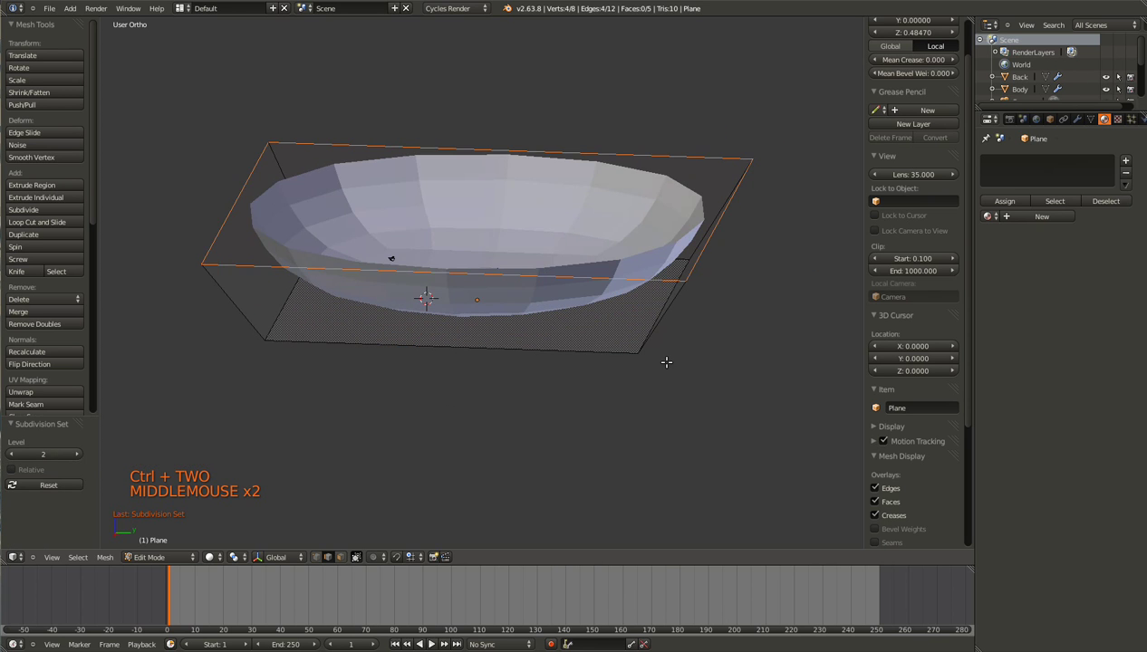
{"action": "key", "text": "ctrl+r"}
{"action": "left_click", "coordinate": [662, 320]}
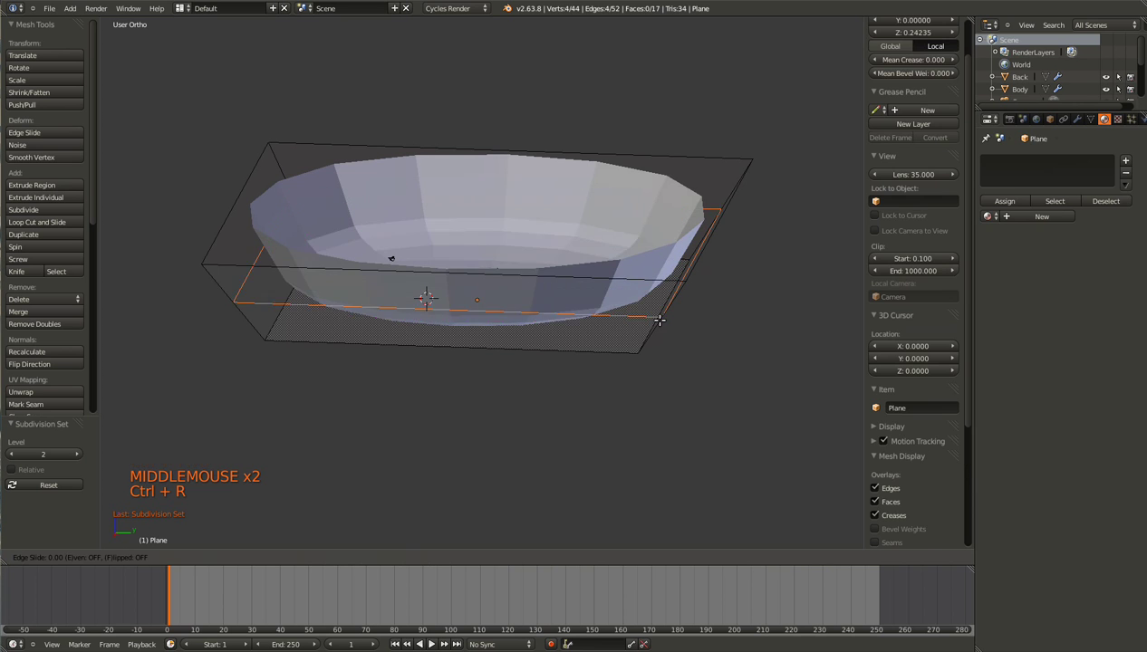
{"action": "left_click", "coordinate": [638, 367]}
Lower the bottom face along Z, smooth-shade the faces, and return to Object Mode
{"action": "middle_click_drag", "start_coordinate": [638, 366], "coordinate": [408, 344]}
{"action": "key", "text": "g"}
{"action": "middle_click", "coordinate": [402, 336]}
{"action": "left_click", "coordinate": [409, 341]}
{"action": "scroll", "coordinate": [407, 345], "scroll_direction": "up", "scroll_amount": 3}
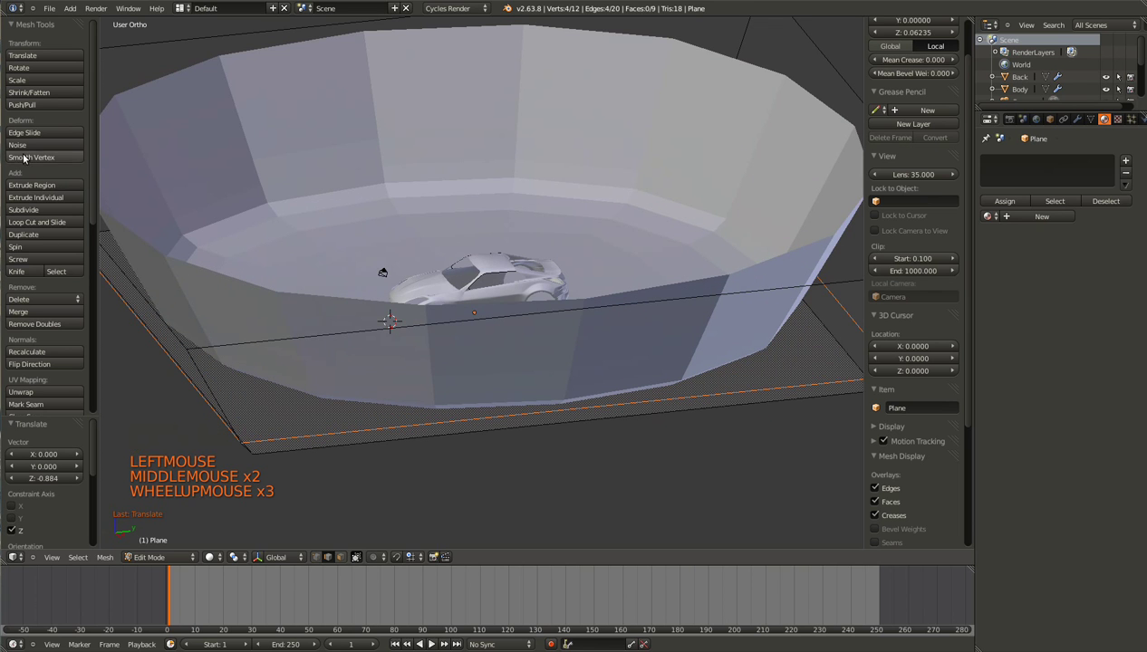
{"action": "scroll", "coordinate": [29, 367], "scroll_direction": "down", "scroll_amount": 3}
{"action": "left_click", "coordinate": [29, 372]}
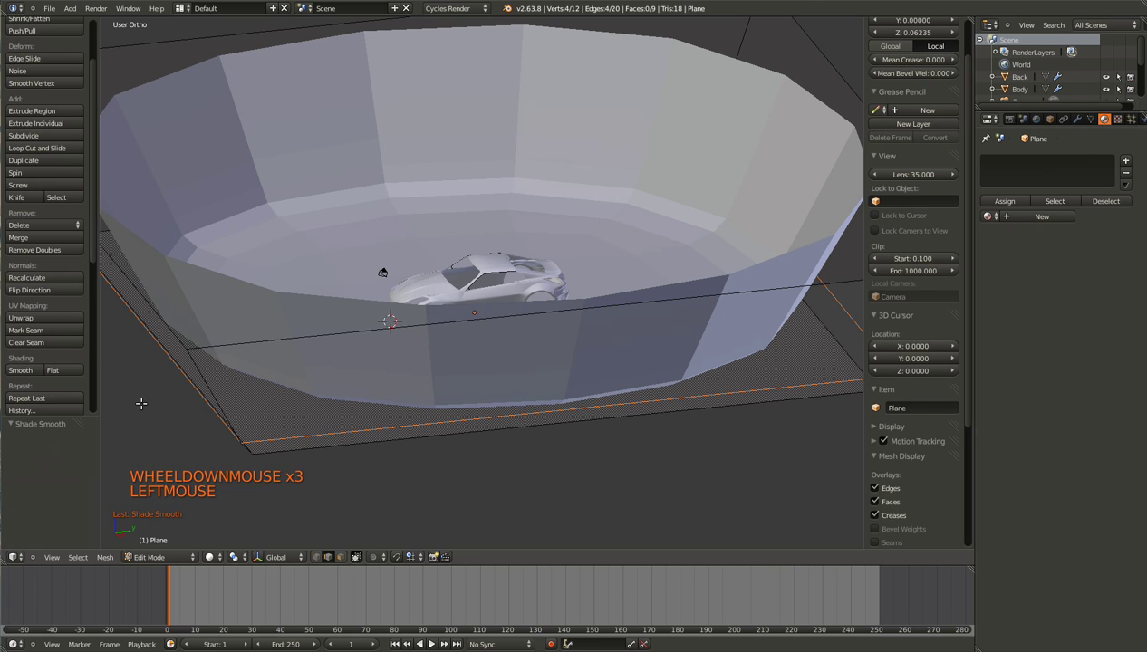
{"action": "key", "text": "Tab"}
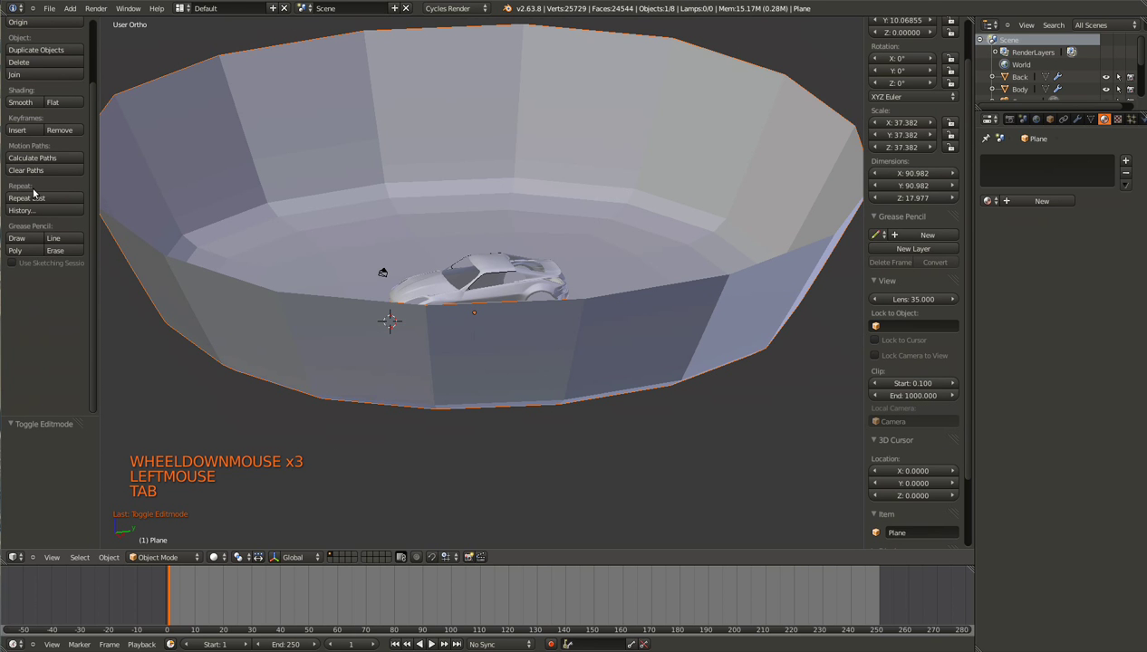
Apply smooth shading to the whole bowl object
{"action": "left_click", "coordinate": [22, 101]}
{"action": "scroll", "coordinate": [524, 377], "scroll_direction": "down", "scroll_amount": 3}
{"action": "middle_click_drag", "start_coordinate": [525, 376], "coordinate": [607, 386]}
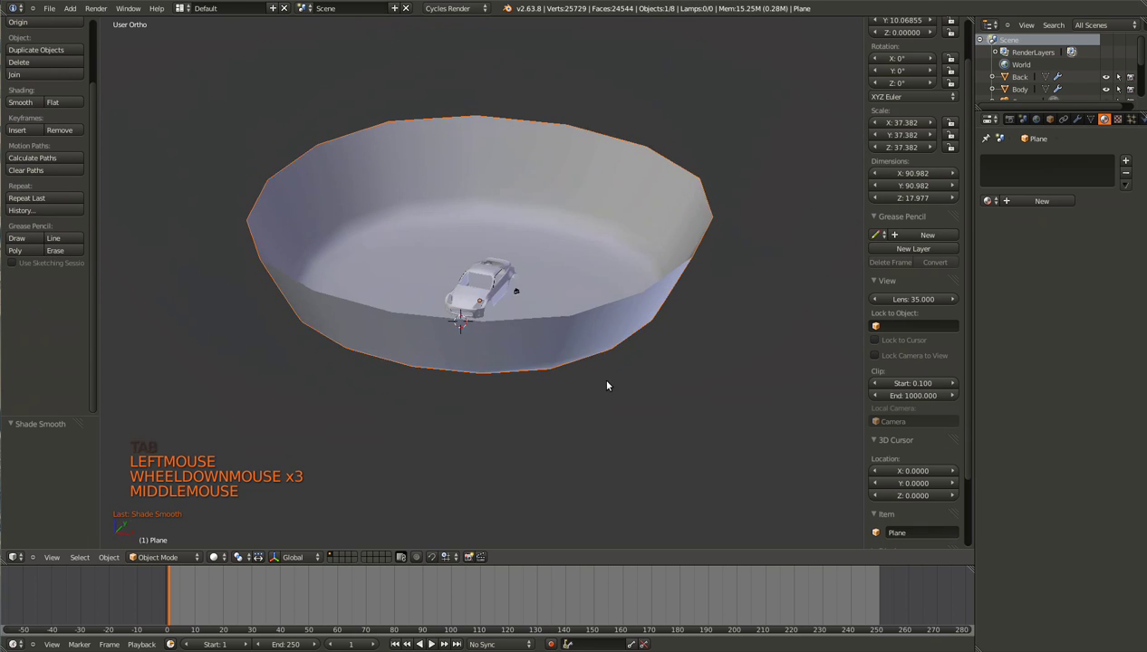
View the scene through the camera and save, overwriting the existing file
{"action": "key", "text": "KP_0"}
{"action": "middle_click_drag", "start_coordinate": [498, 359], "coordinate": [495, 353]}
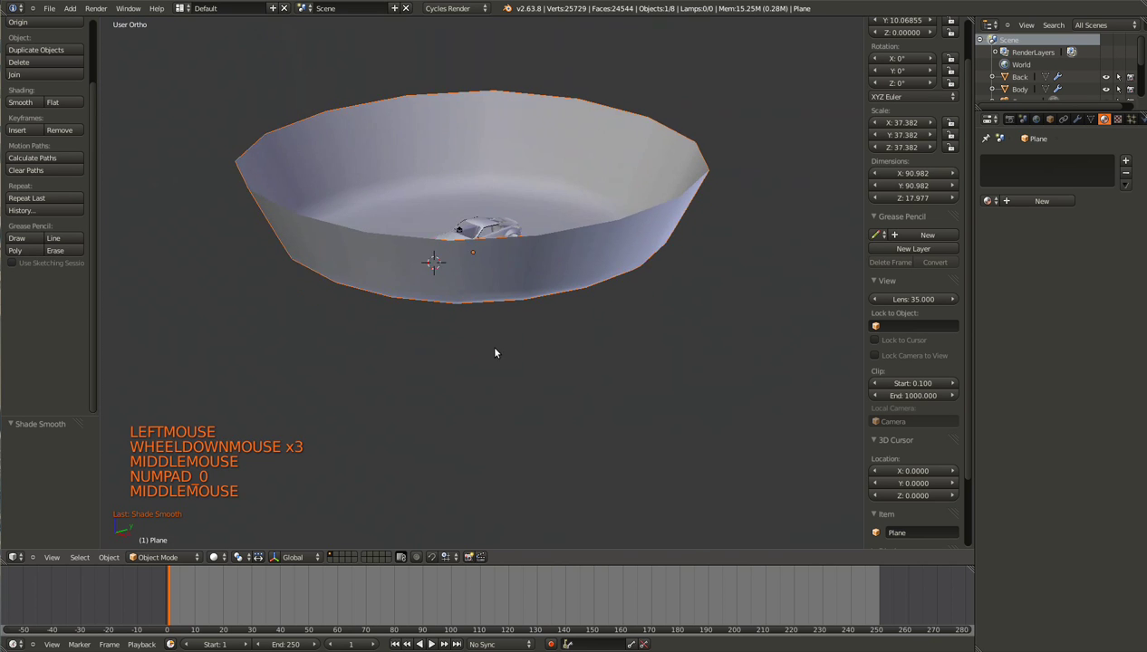
{"action": "key", "text": "KP_0"}
{"action": "key", "text": "ctrl+s"}
{"action": "left_click", "coordinate": [492, 287]}
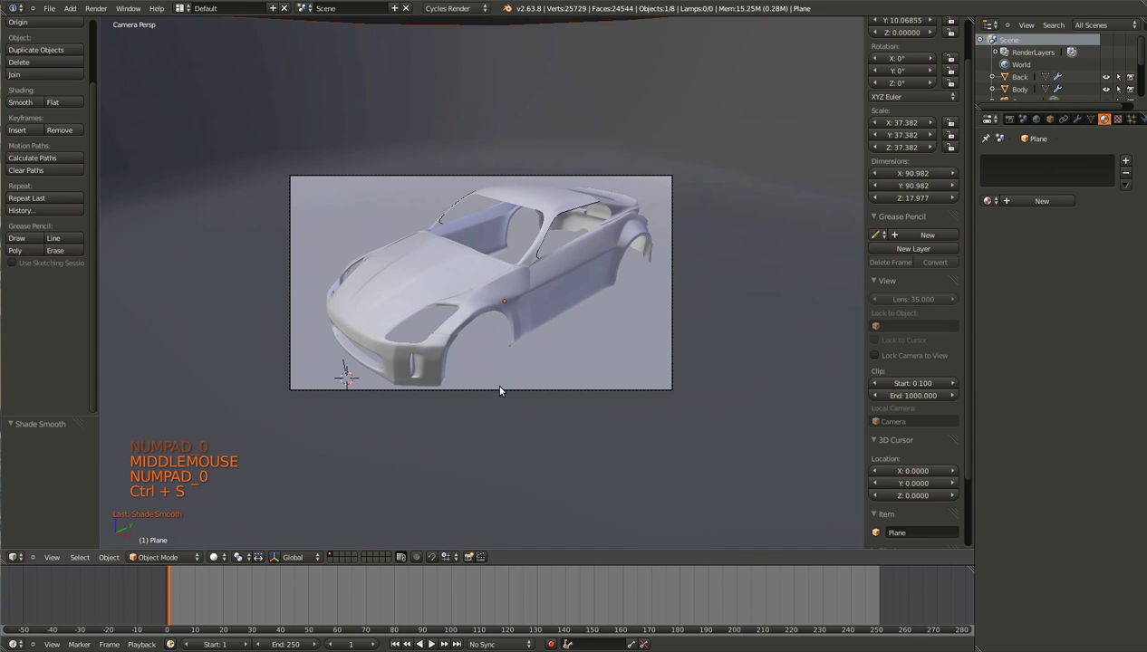
Select the scene camera and try repositioning it
{"action": "right_click", "coordinate": [499, 390]}
{"action": "key", "text": "g"}
{"action": "key", "text": "g"}
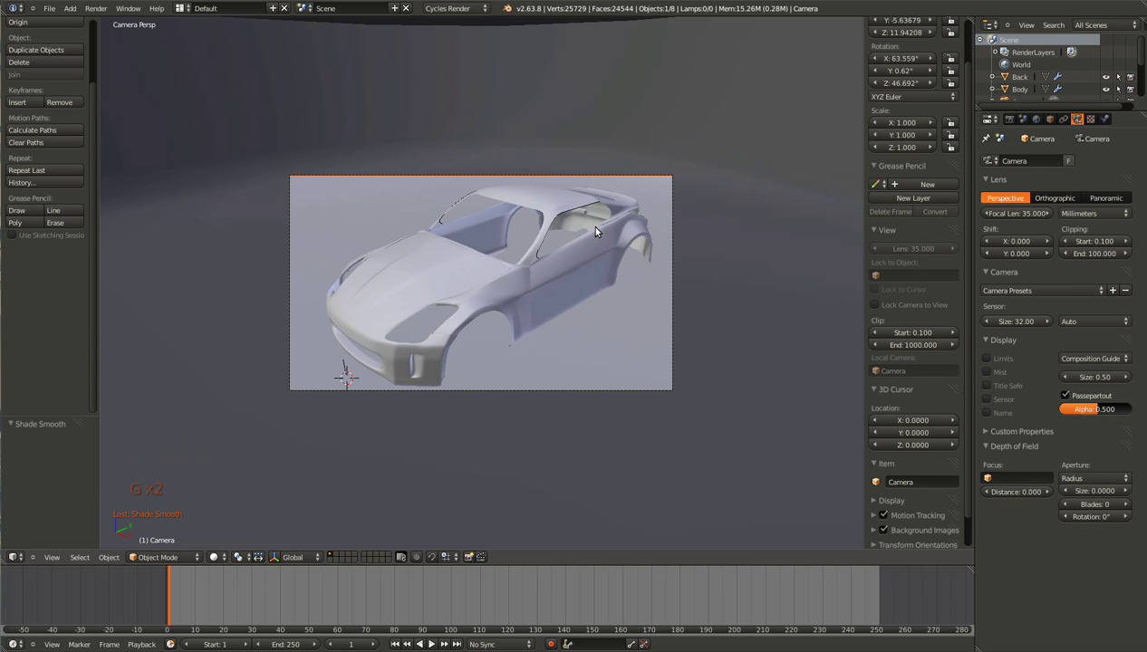
{"action": "left_click", "coordinate": [183, 9]}
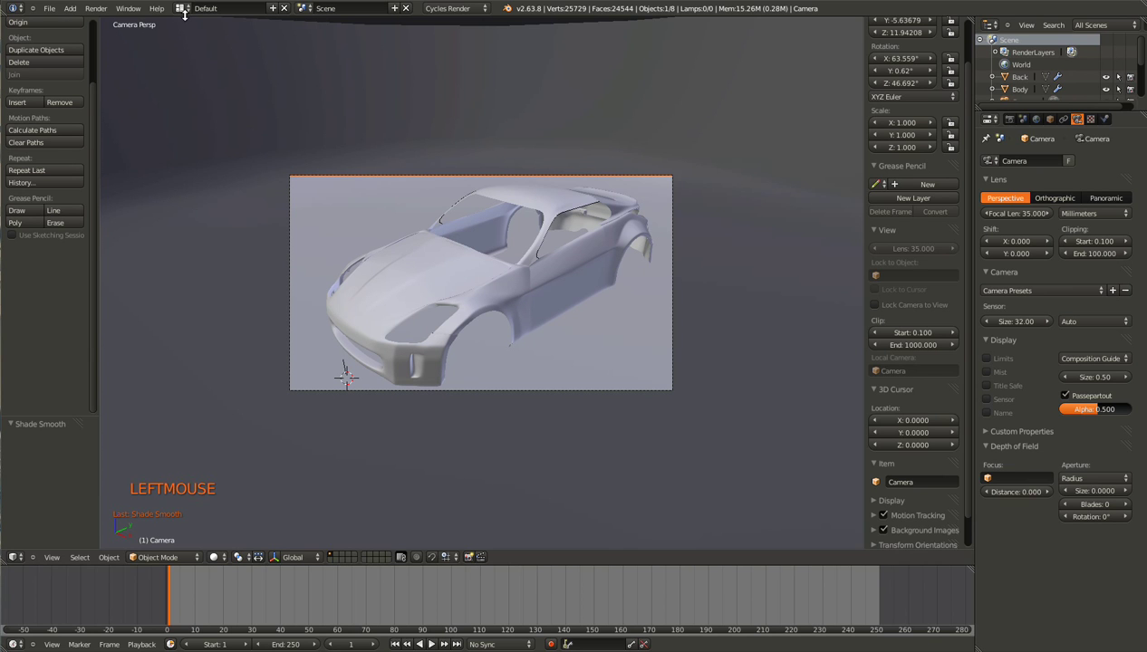
Switch the screen layout to Materials
{"action": "left_click", "coordinate": [183, 9]}
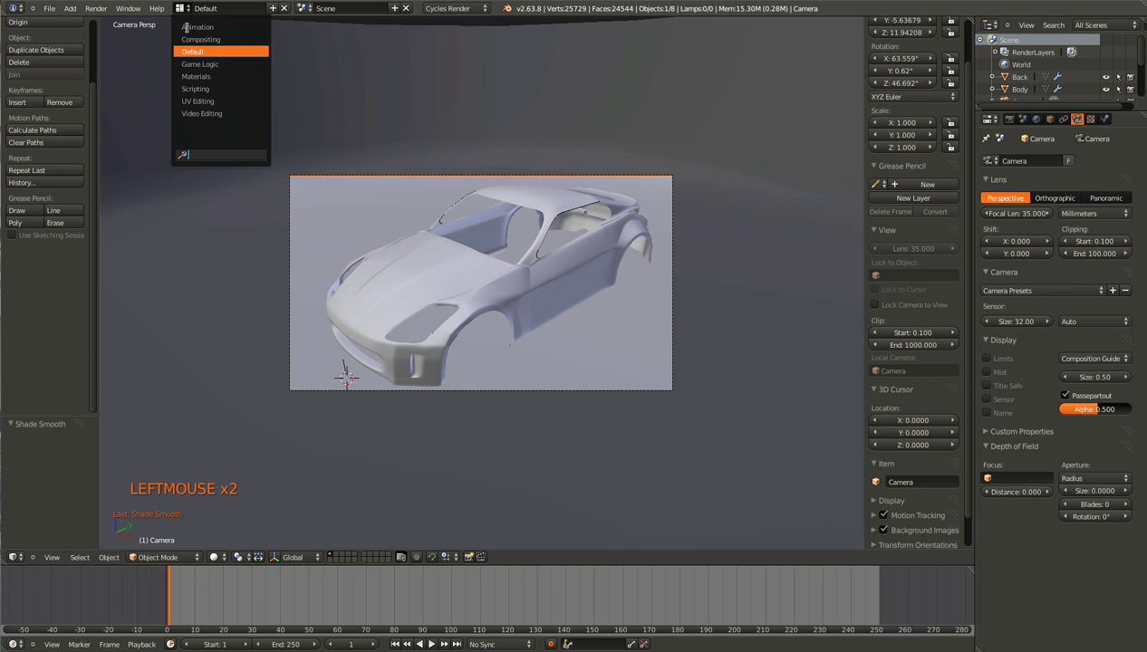
{"action": "left_click", "coordinate": [247, 76]}
{"action": "left_click", "coordinate": [184, 11]}
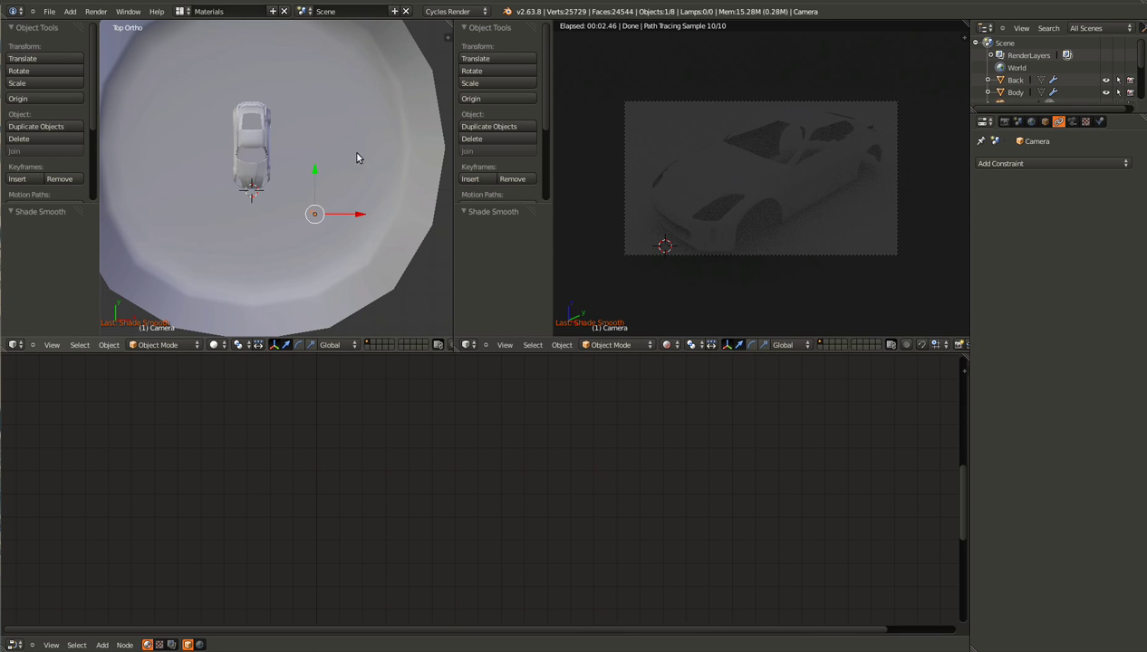
{"action": "scroll", "coordinate": [264, 167], "scroll_direction": "down", "scroll_amount": 3, "text": "ctrl"}
{"action": "scroll", "coordinate": [263, 167], "scroll_direction": "up", "scroll_amount": 2, "text": "ctrl"}
{"action": "scroll", "coordinate": [264, 167], "scroll_direction": "down", "scroll_amount": 1, "text": "ctrl"}
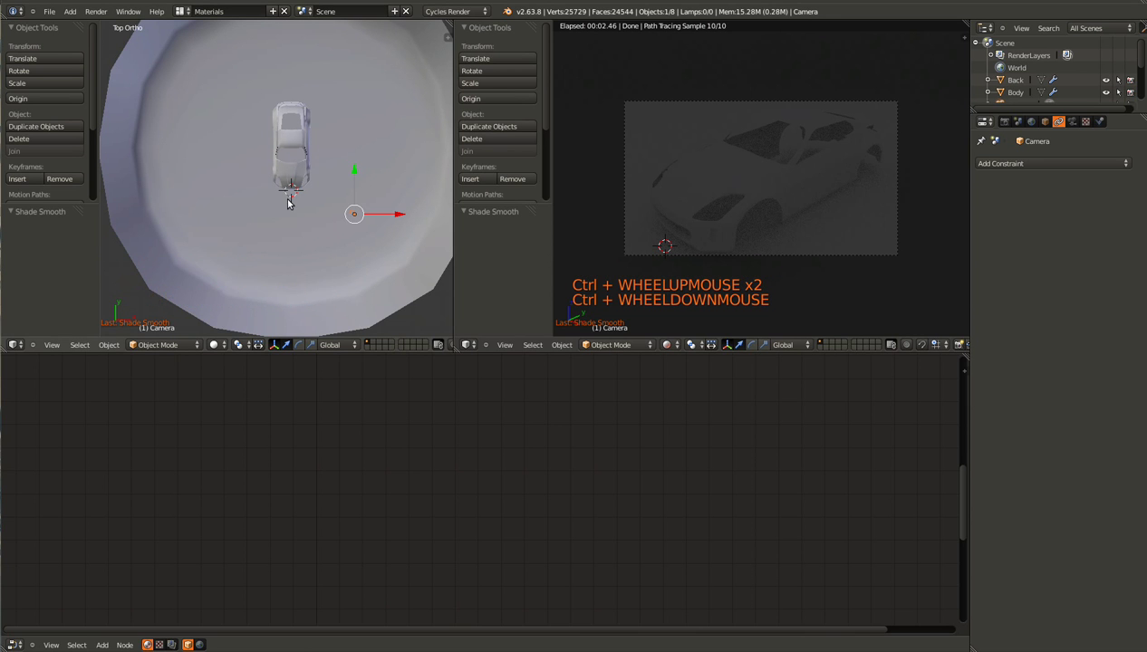
Select the car Doors and set a Front Ortho view of the scene
{"action": "middle_click_drag", "start_coordinate": [255, 278], "coordinate": [442, 386]}
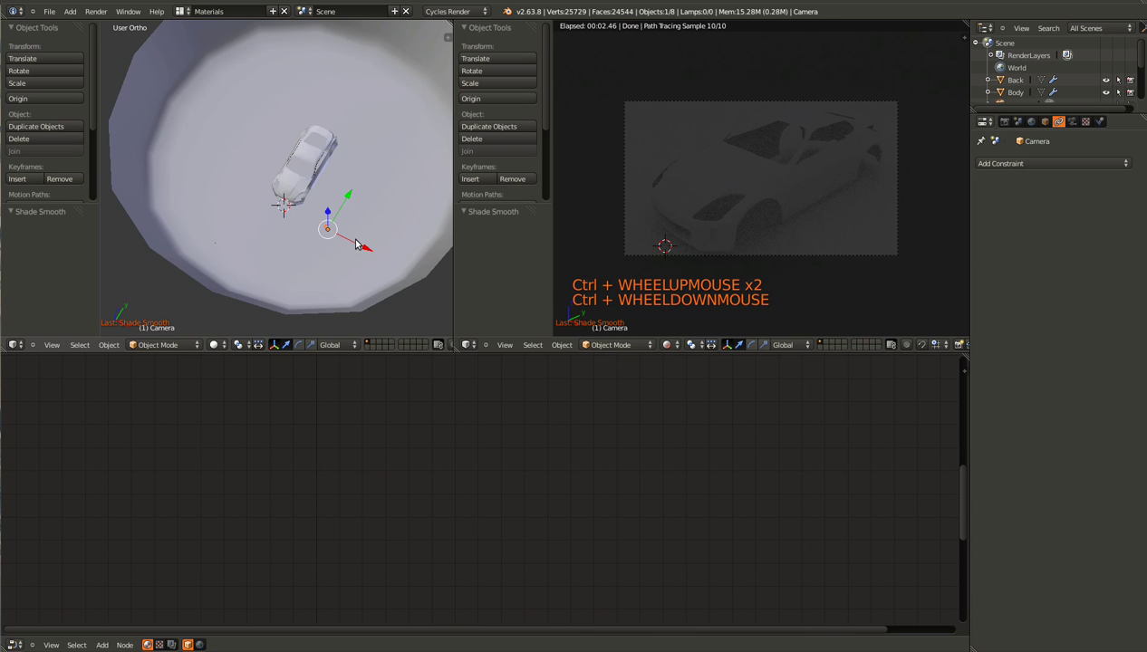
{"action": "key", "text": "KP_0"}
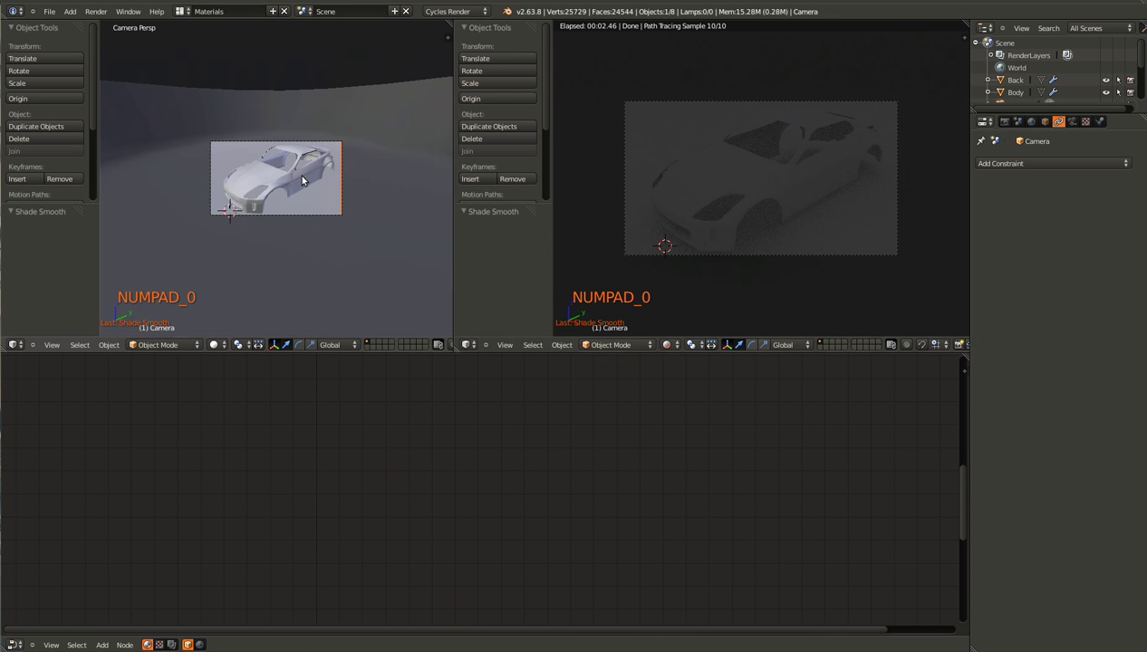
{"action": "right_click", "coordinate": [303, 181]}
{"action": "scroll", "coordinate": [249, 233], "scroll_direction": "up", "scroll_amount": 1}
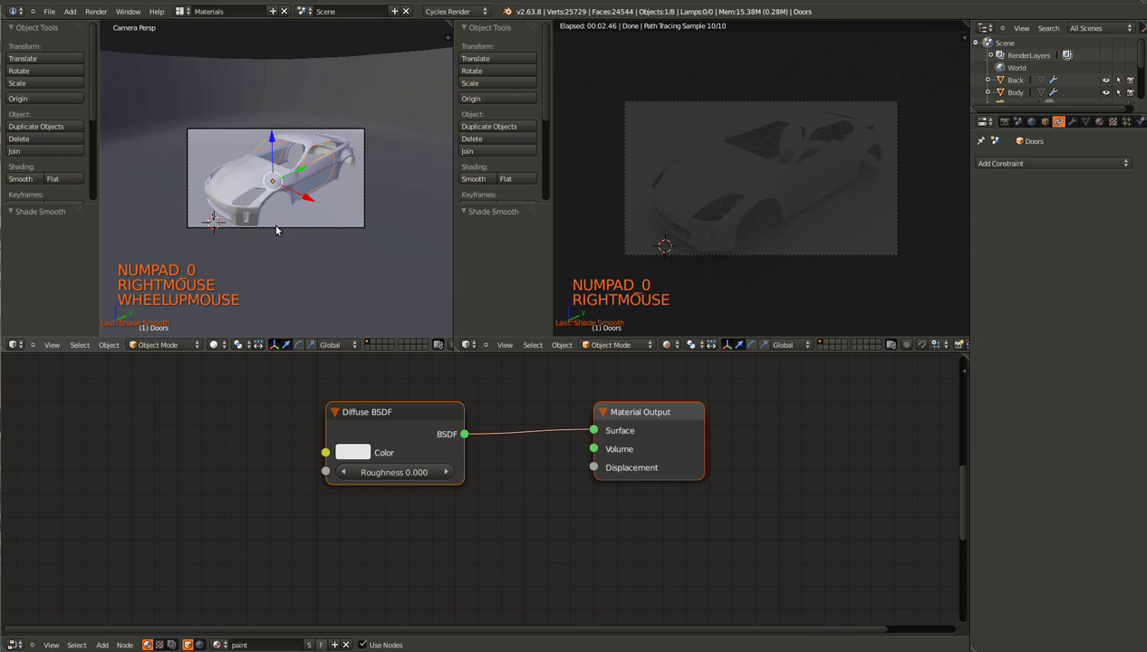
{"action": "scroll", "coordinate": [281, 201], "scroll_direction": "down", "scroll_amount": 1}
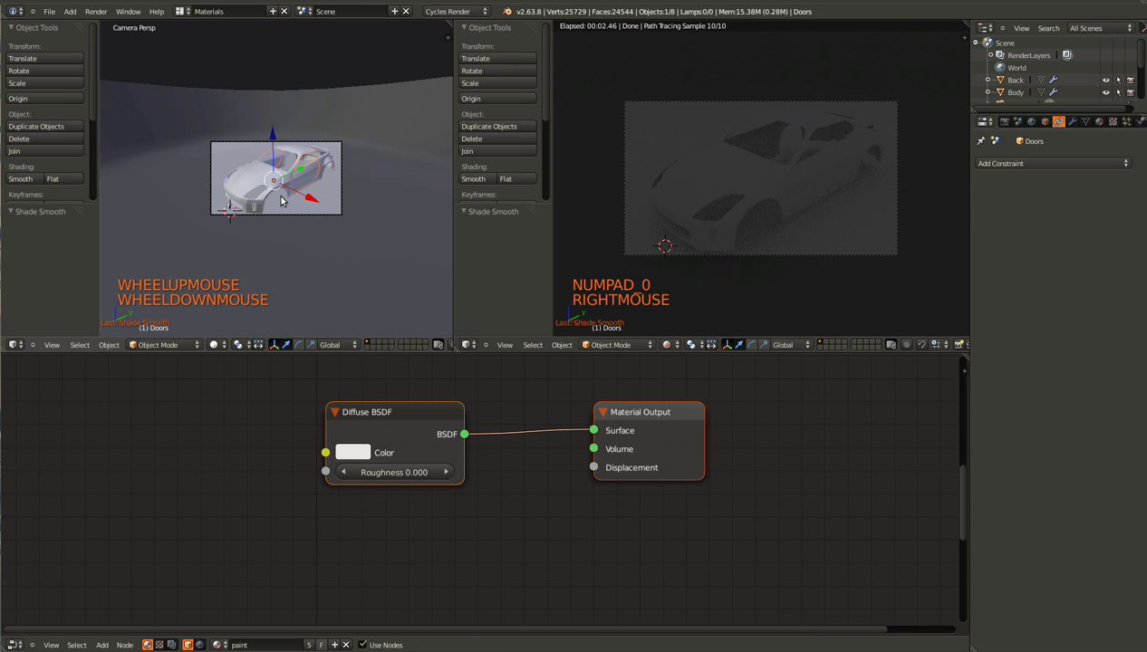
{"action": "key", "text": "KP_1"}
{"action": "key", "text": "KP_5"}
{"action": "scroll", "coordinate": [281, 201], "scroll_direction": "down", "scroll_amount": 4}
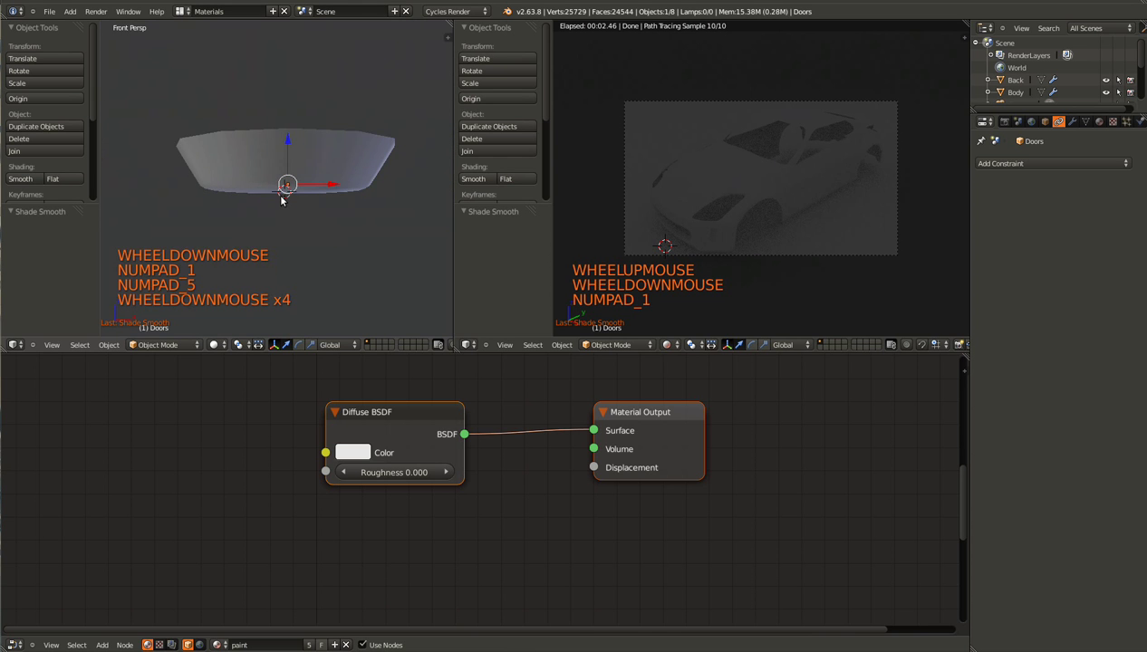
{"action": "key", "text": "KP_5"}
Add a new plane in wireframe view and raise it above the car
{"action": "key", "text": "shift+a"}
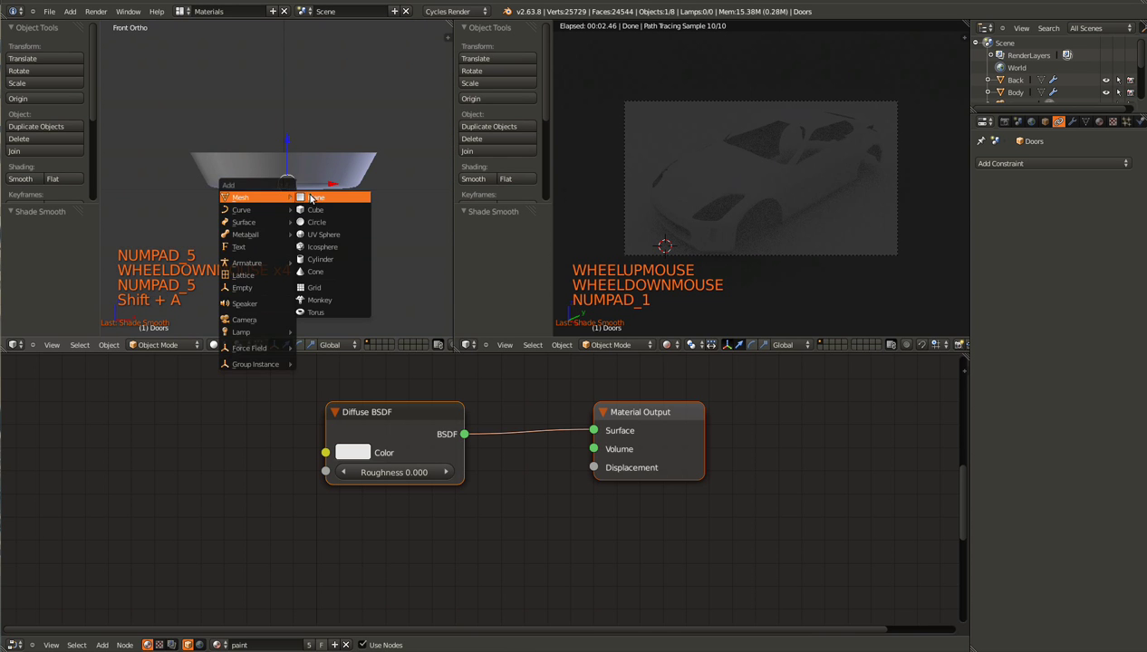
{"action": "left_click", "coordinate": [313, 198]}
{"action": "key", "text": "z"}
{"action": "scroll", "coordinate": [342, 234], "scroll_direction": "up", "scroll_amount": 3}
{"action": "key", "text": "g"}
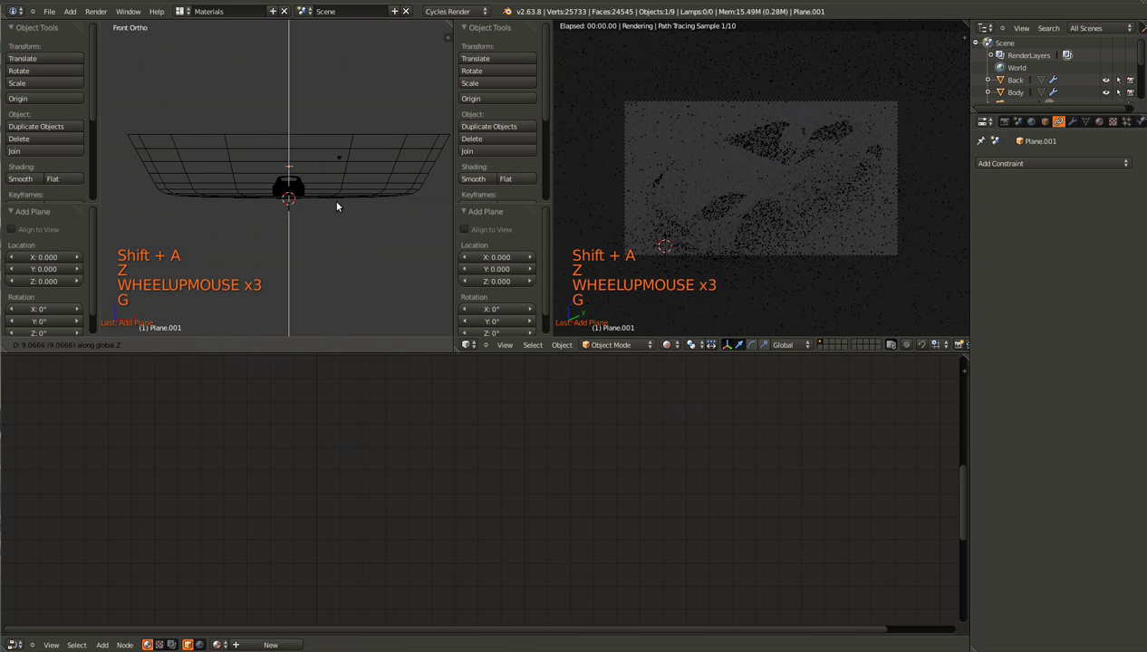
{"action": "left_click", "coordinate": [330, 201]}
{"action": "key", "text": "KP_7"}
{"action": "scroll", "coordinate": [329, 211], "scroll_direction": "down", "scroll_amount": 1}
Scale the new plane uniformly to 1.694
{"action": "key", "text": "s"}
{"action": "key", "text": "s"}
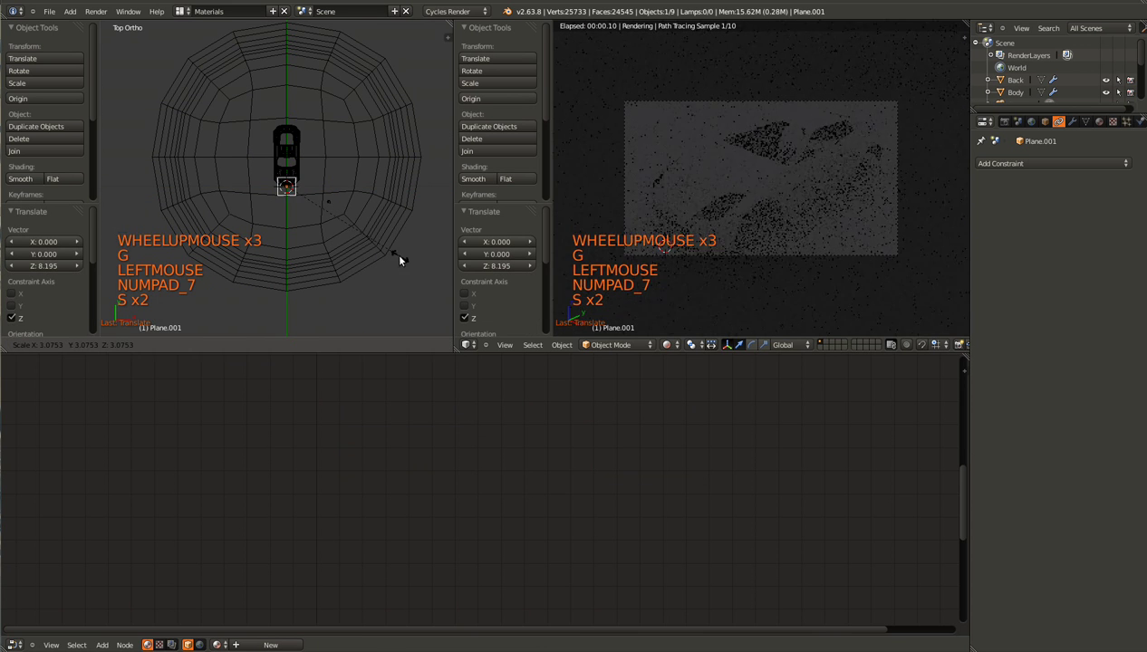
{"action": "key", "text": "s"}
{"action": "key", "text": "s"}
{"action": "key", "text": "x"}
{"action": "key", "text": "Escape"}
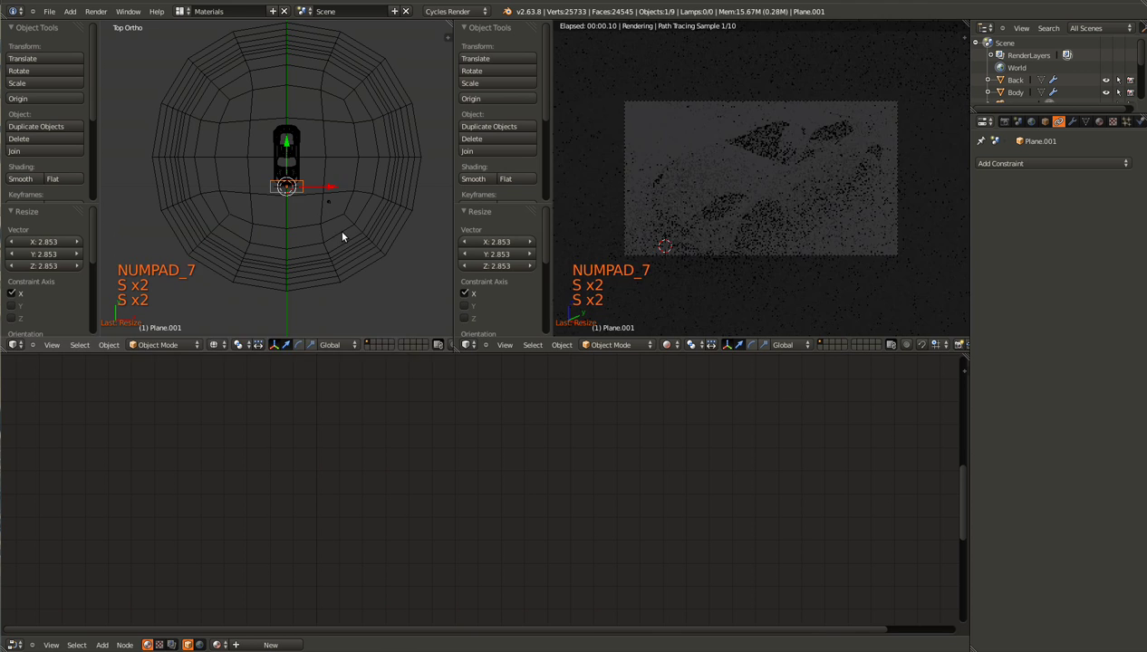
{"action": "key", "text": "s"}
{"action": "key", "text": "s"}
{"action": "left_click", "coordinate": [317, 216]}
{"action": "scroll", "coordinate": [324, 217], "scroll_direction": "up", "scroll_amount": 2}
{"action": "scroll", "coordinate": [326, 222], "scroll_direction": "down", "scroll_amount": 1}
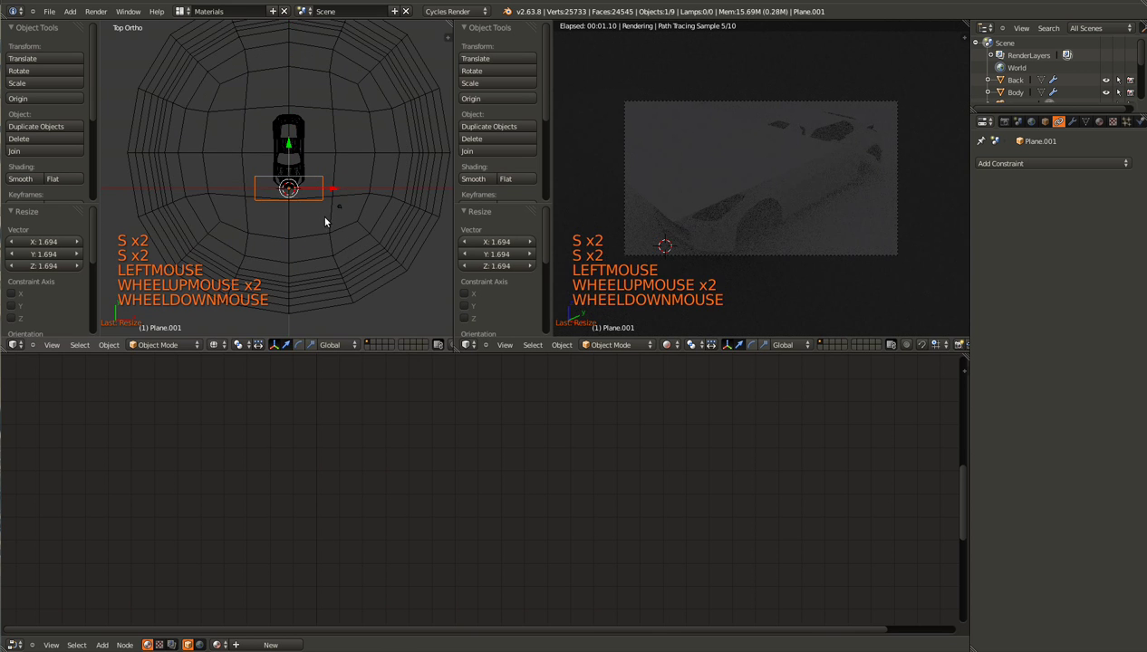
Lift the plane higher along Z in front view and rescale it to 1.214
{"action": "key", "text": "KP_1"}
{"action": "key", "text": "g"}
{"action": "key", "text": "z"}
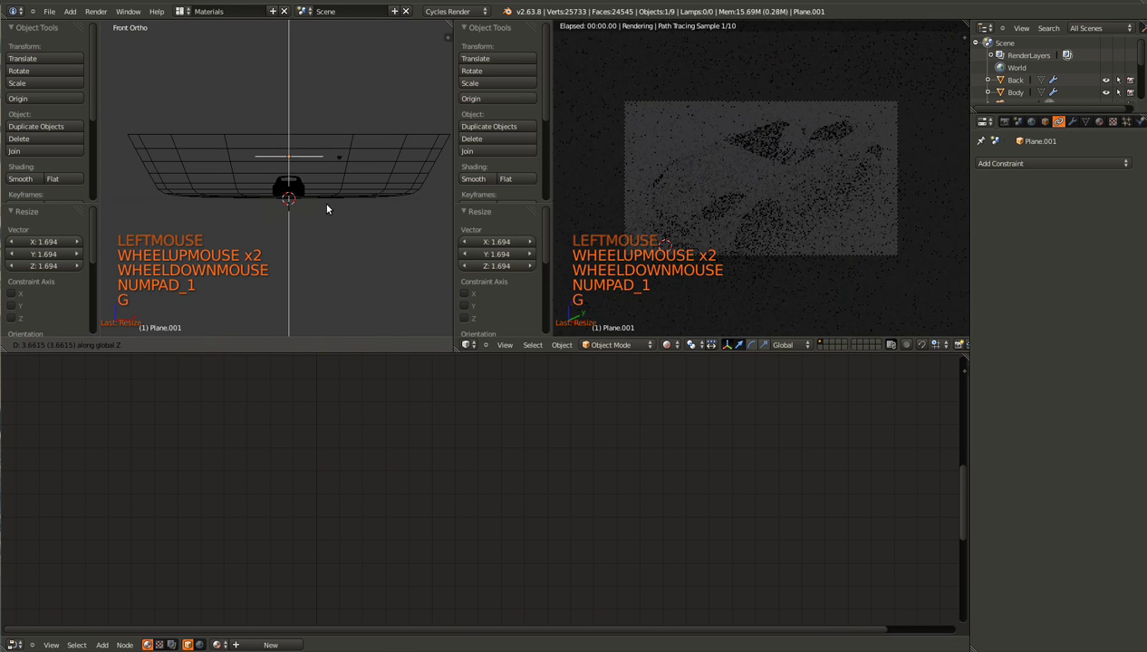
{"action": "left_click", "coordinate": [325, 186]}
{"action": "middle_click_drag", "start_coordinate": [325, 186], "coordinate": [308, 217]}
{"action": "key", "text": "s"}
{"action": "key", "text": "s"}
{"action": "key", "text": "s"}
{"action": "left_click", "coordinate": [315, 224]}
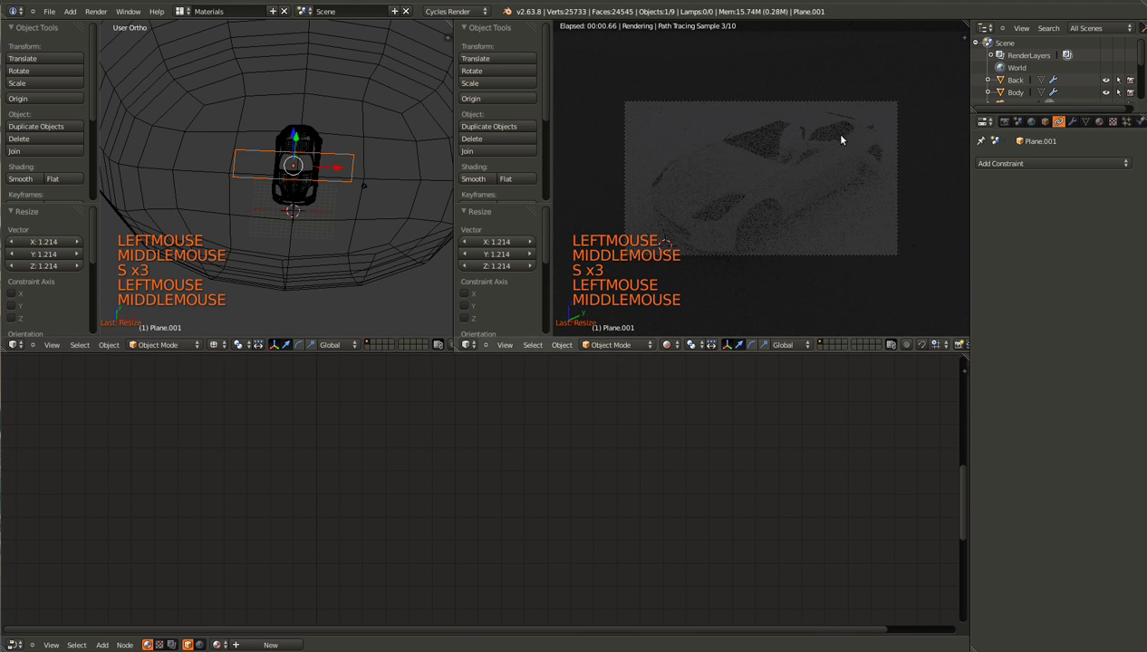
Add an Array modifier to Plane.001 and set its relative offset X to 0
{"action": "left_click", "coordinate": [1073, 121]}
{"action": "left_click", "coordinate": [1051, 163]}
{"action": "left_click", "coordinate": [856, 191]}
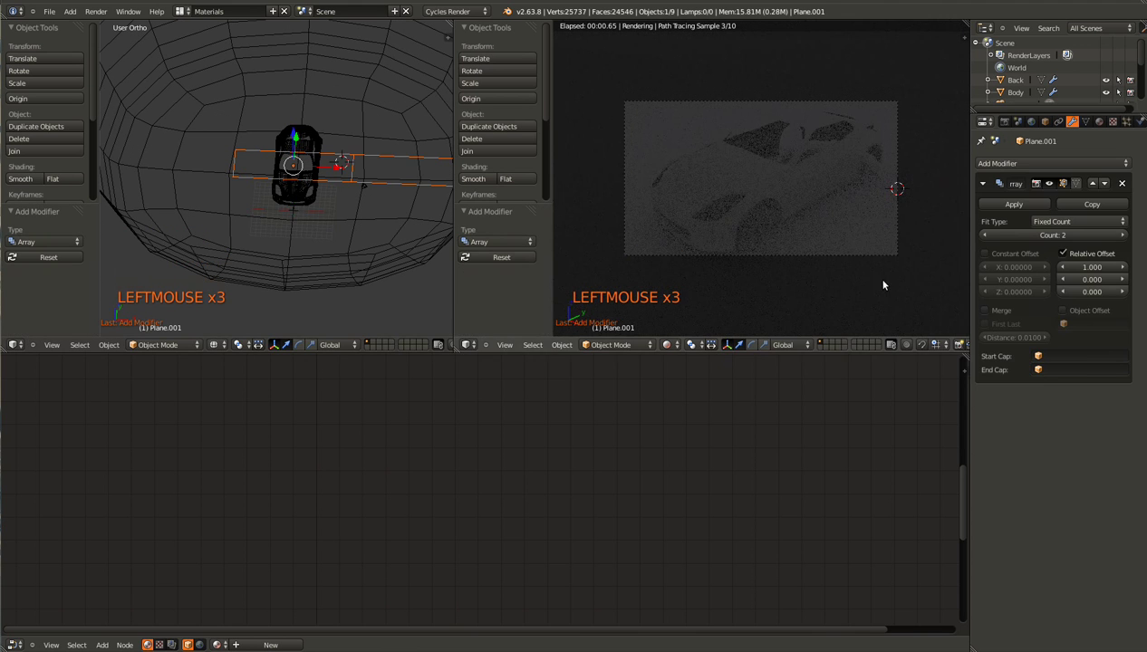
{"action": "left_click", "coordinate": [1078, 266]}
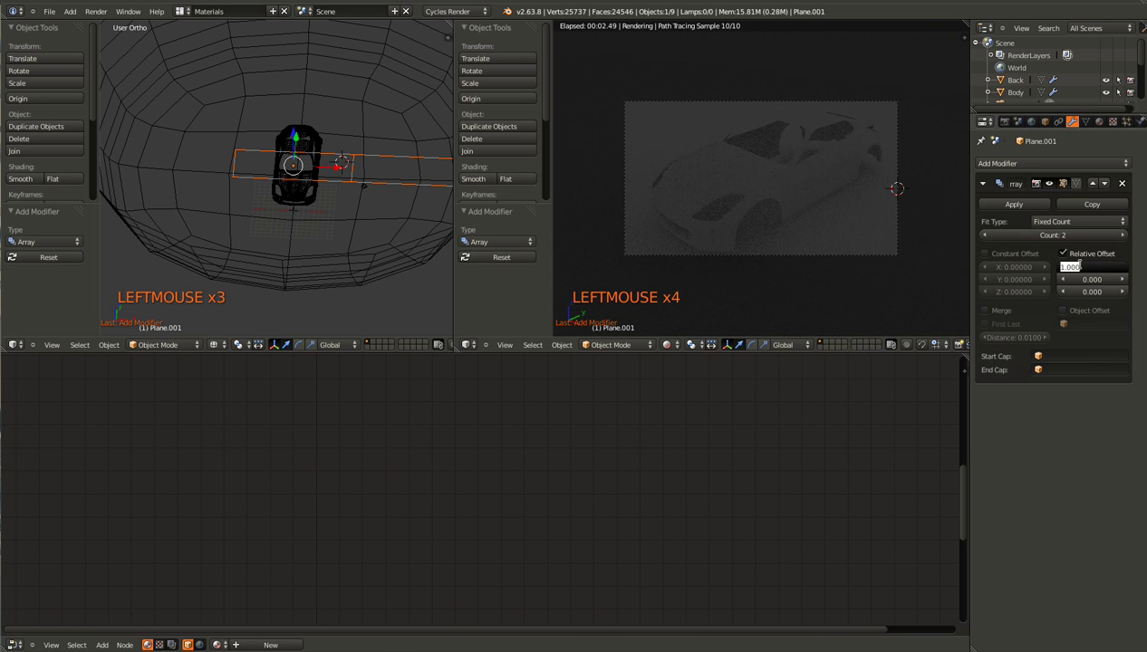
{"action": "type", "text": "0"}
Set the array's relative offset Y to 2.5
{"action": "left_click", "coordinate": [1092, 280]}
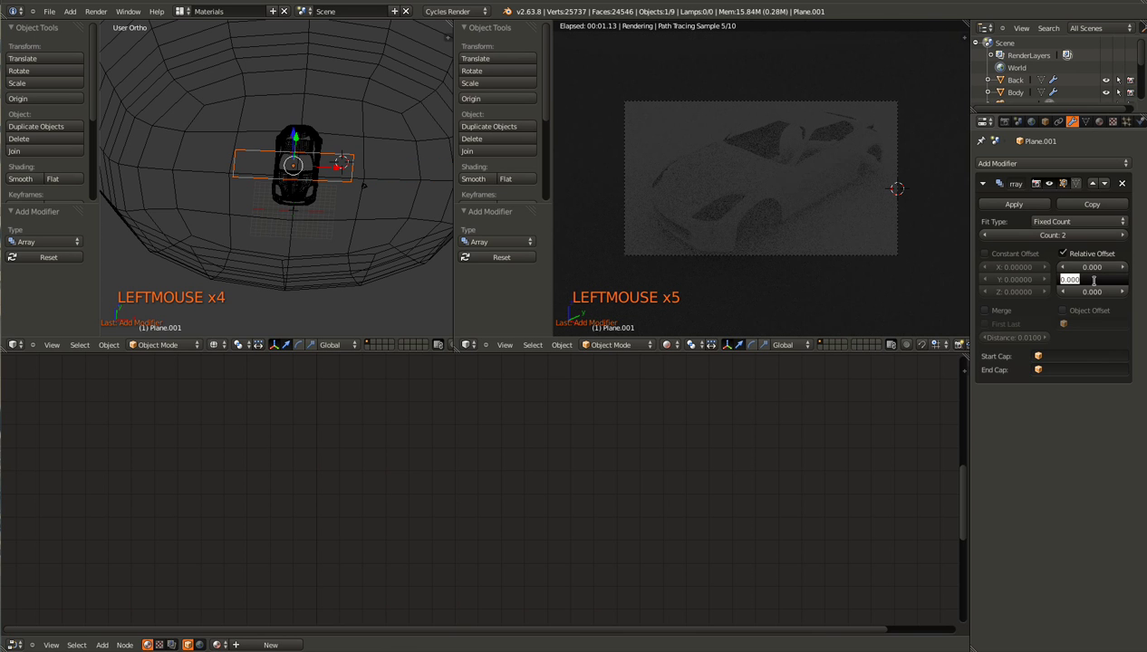
{"action": "key", "text": "BackSpace"}
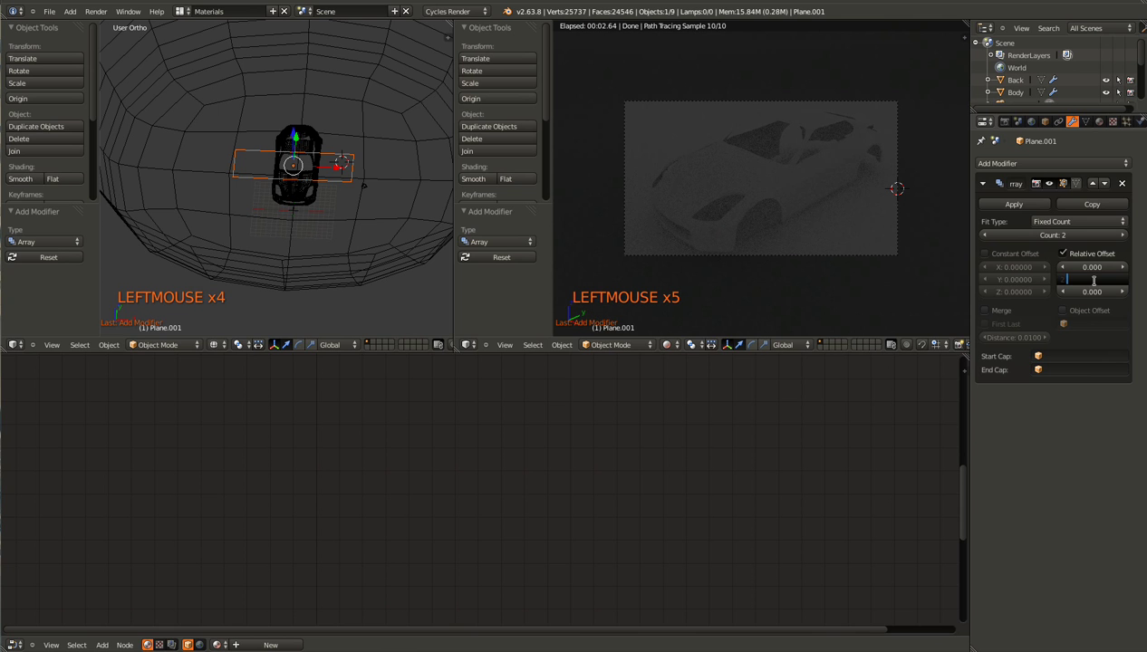
{"action": "type", "text": "0"}
{"action": "key", "text": "Return"}
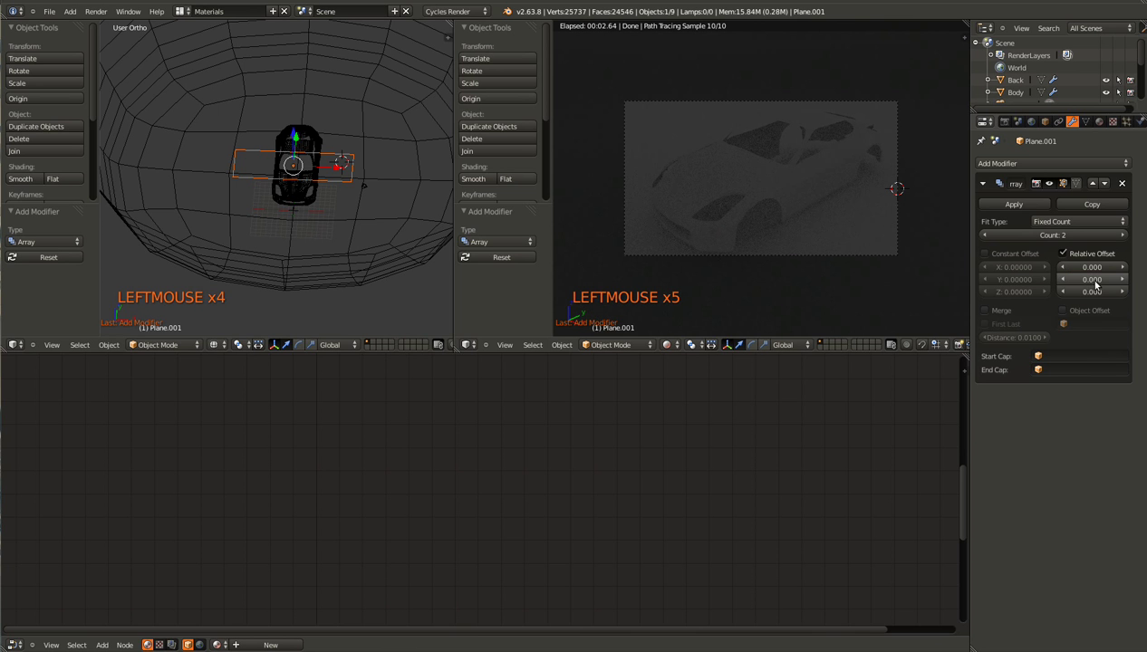
{"action": "left_click", "coordinate": [1094, 281]}
{"action": "type", "text": "2.5"}
{"action": "key", "text": "Return"}
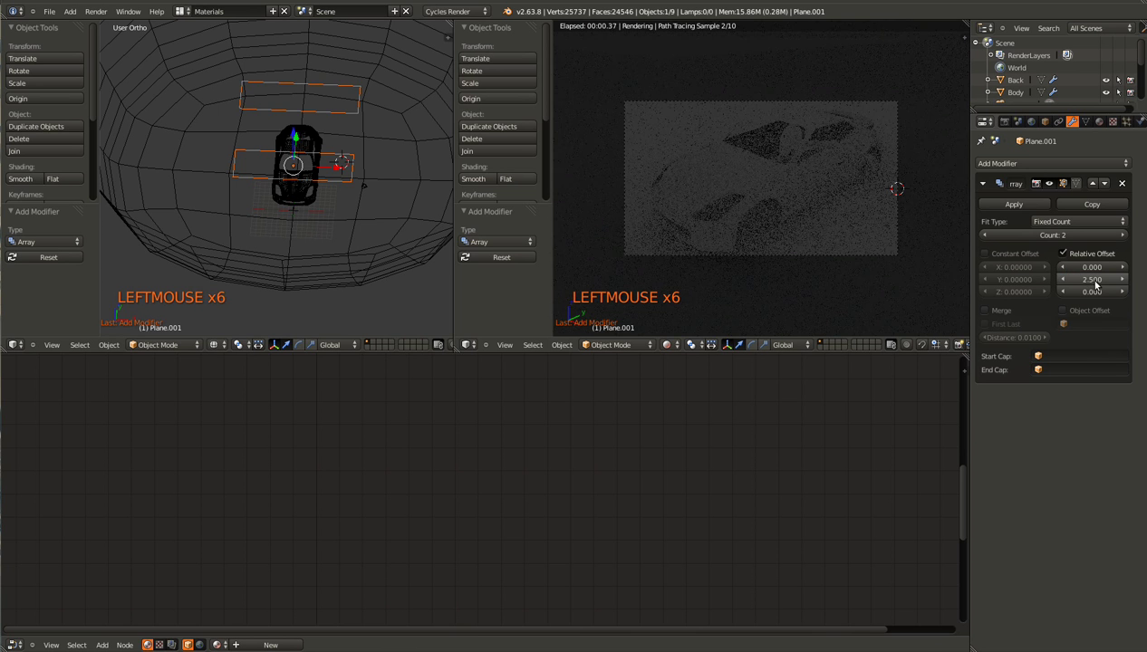
{"action": "middle_click_drag", "start_coordinate": [346, 264], "coordinate": [259, 276]}
{"action": "key", "text": "KP_7"}
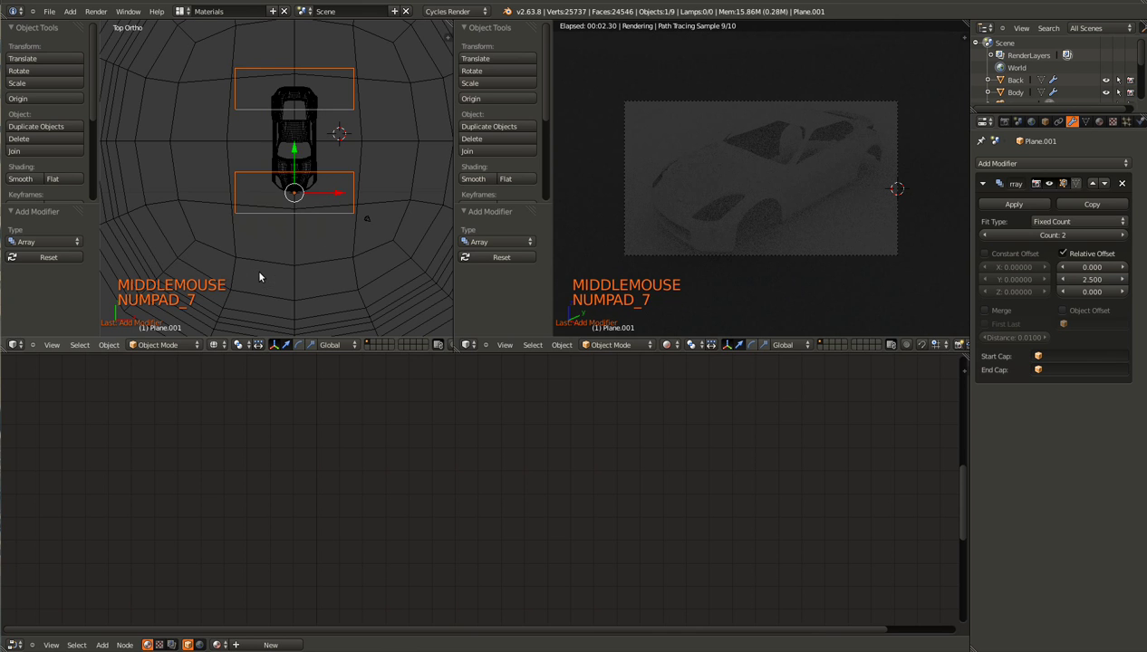
Raise the array count to 4 and move the panel array along Y
{"action": "left_click", "coordinate": [1122, 235]}
{"action": "left_click", "coordinate": [1123, 235]}
{"action": "scroll", "coordinate": [368, 221], "scroll_direction": "down", "scroll_amount": 2}
{"action": "scroll", "coordinate": [367, 214], "scroll_direction": "down", "scroll_amount": 3}
{"action": "key", "text": "g"}
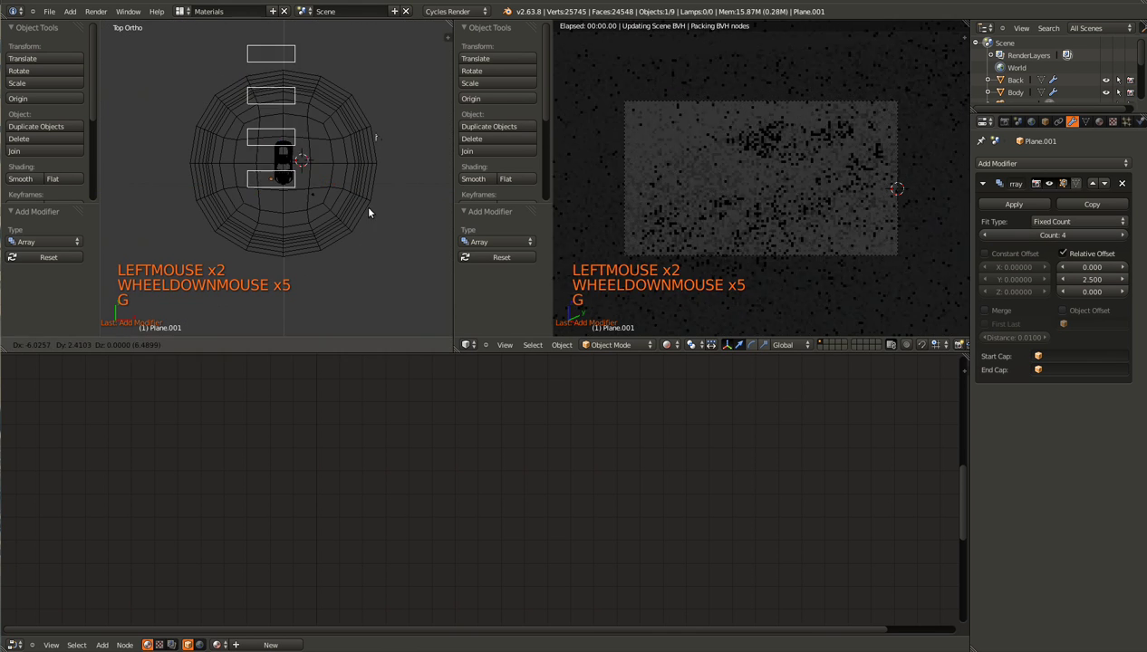
{"action": "key", "text": "y"}
{"action": "left_click", "coordinate": [368, 248]}
Scale the bowl plane to 1.108 in solid shading, then reselect the panel array
{"action": "right_click", "coordinate": [361, 211]}
{"action": "key", "text": "s"}
{"action": "key", "text": "s"}
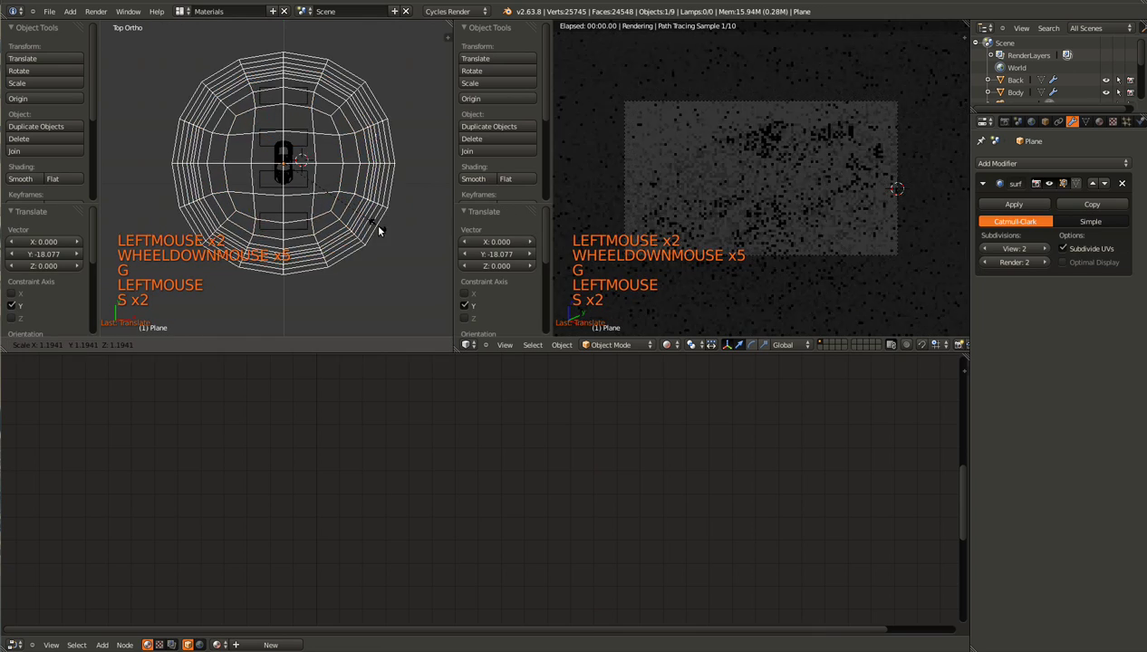
{"action": "left_click", "coordinate": [390, 246]}
{"action": "middle_click_drag", "start_coordinate": [390, 245], "coordinate": [217, 154]}
{"action": "key", "text": "z"}
{"action": "middle_click_drag", "start_coordinate": [285, 210], "coordinate": [231, 186]}
{"action": "key", "text": "s"}
{"action": "key", "text": "s"}
{"action": "left_click", "coordinate": [335, 249]}
{"action": "scroll", "coordinate": [279, 255], "scroll_direction": "up", "scroll_amount": 3}
{"action": "right_click", "coordinate": [236, 192]}
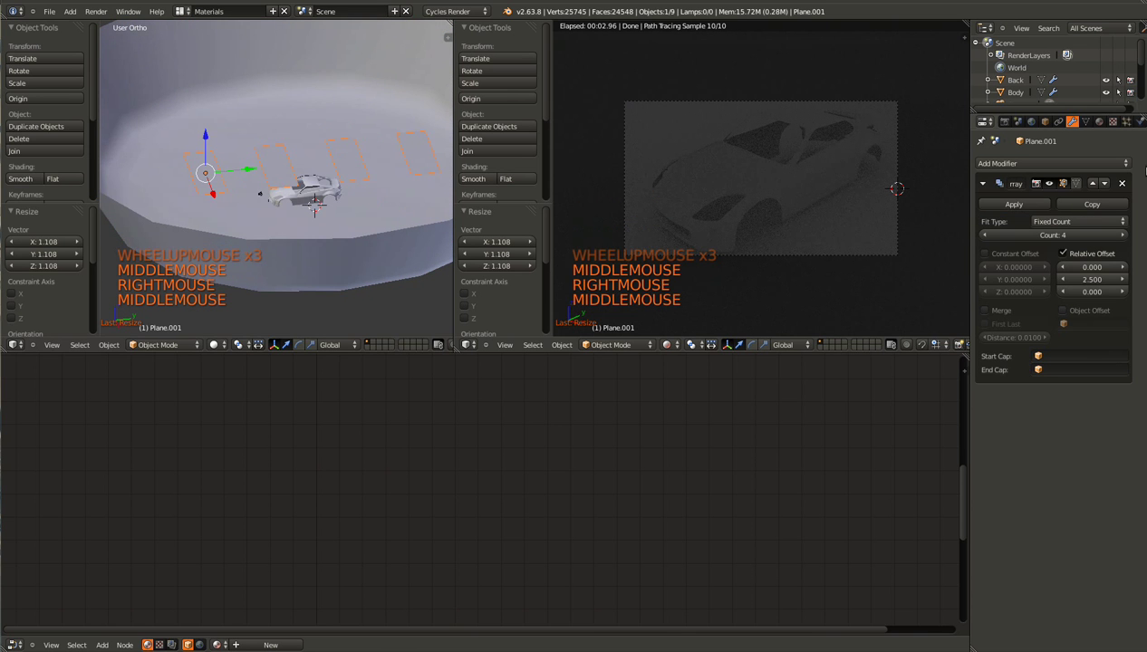
Give the light plane a new material named 'Light' with an Emission surface shader, and save
{"action": "left_click", "coordinate": [1100, 123]}
{"action": "left_click", "coordinate": [1019, 202]}
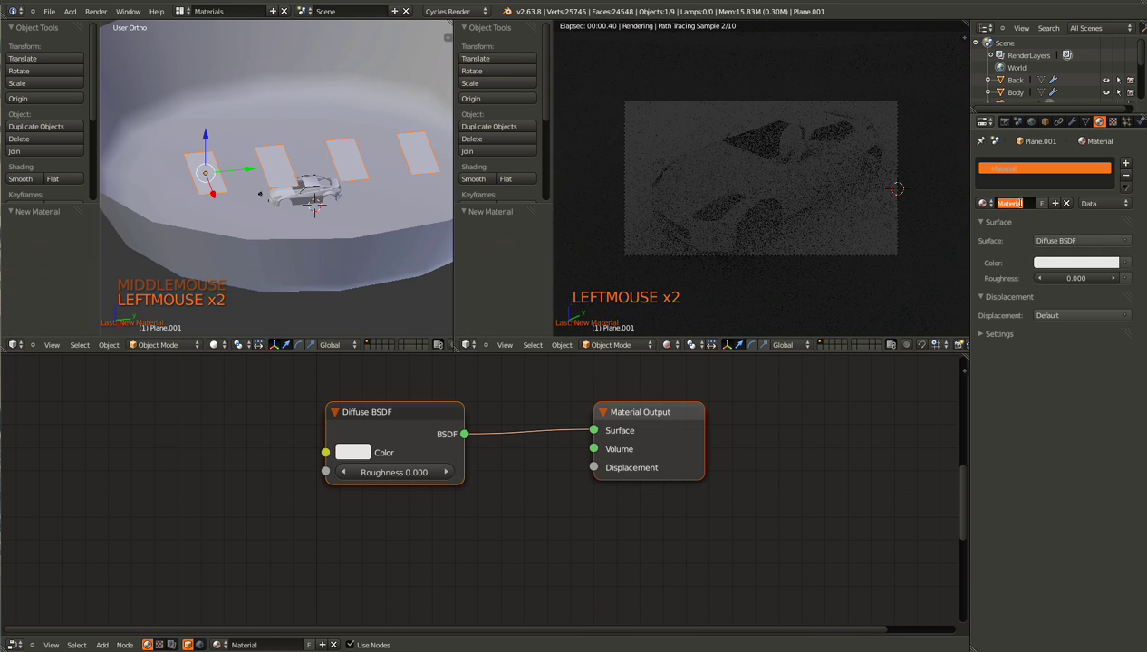
{"action": "type", "text": "Light"}
{"action": "key", "text": "Return"}
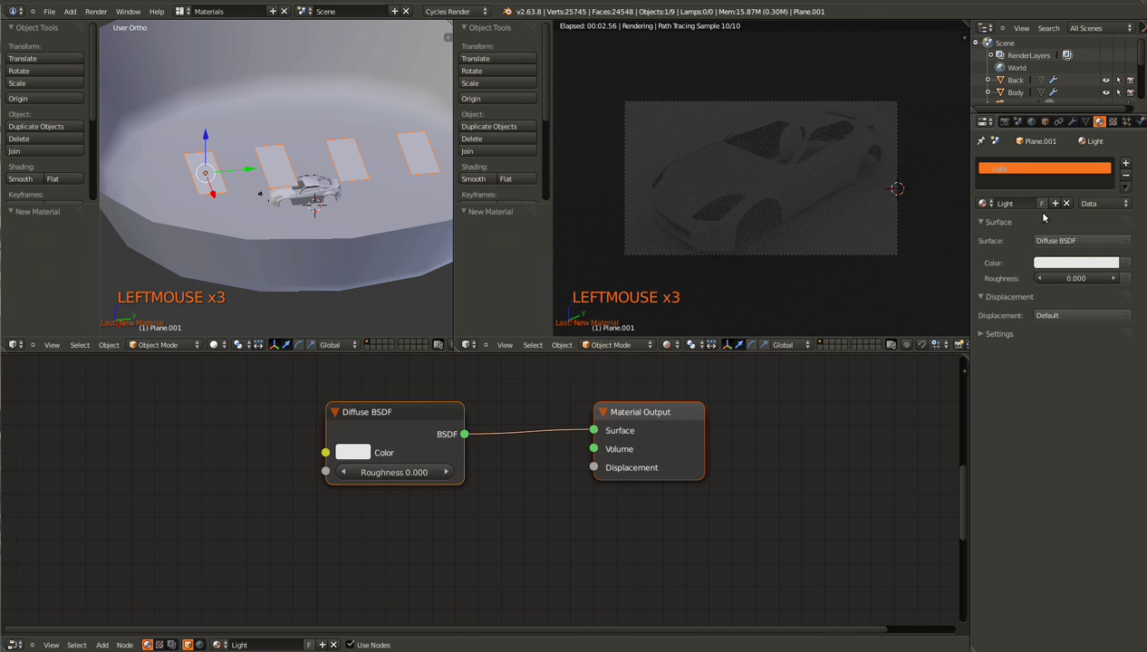
{"action": "left_click", "coordinate": [1081, 241]}
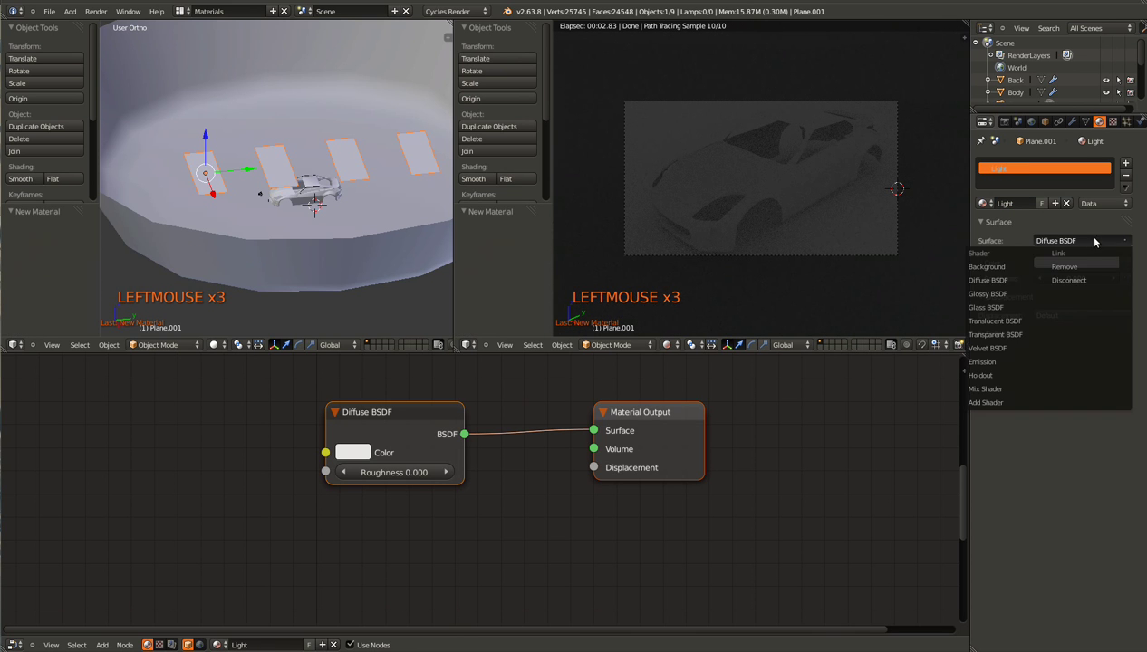
{"action": "left_click", "coordinate": [1004, 362]}
{"action": "key", "text": "ctrl+s"}
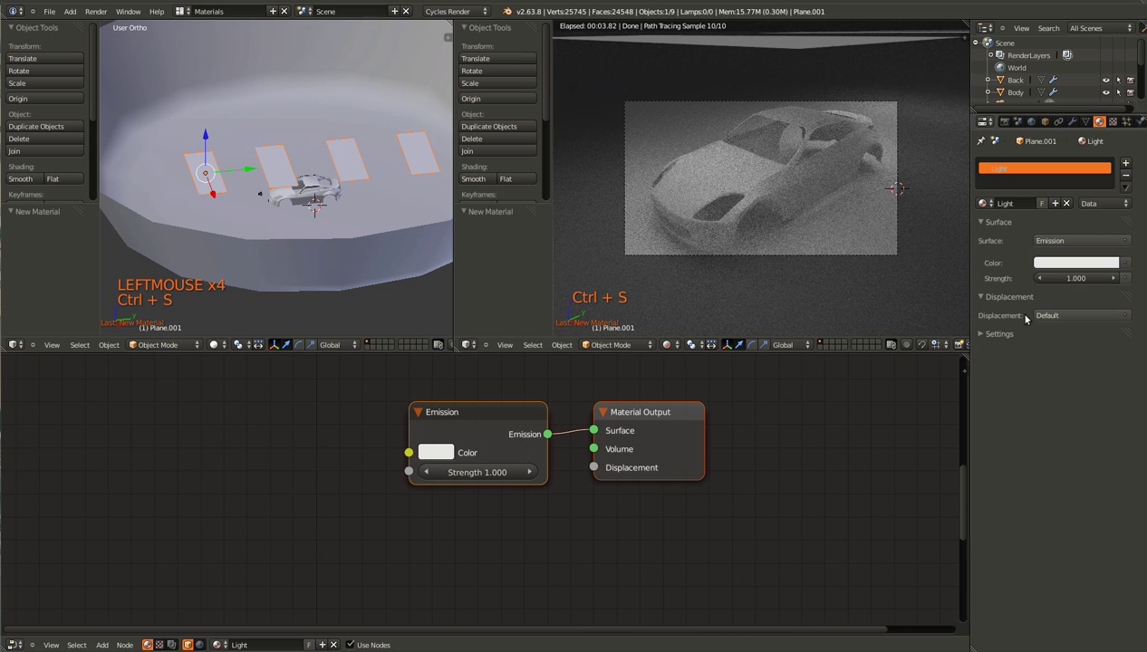
Set the Light material's emission Strength to 5
{"action": "left_click", "coordinate": [1112, 280]}
{"action": "left_click", "coordinate": [1112, 279]}
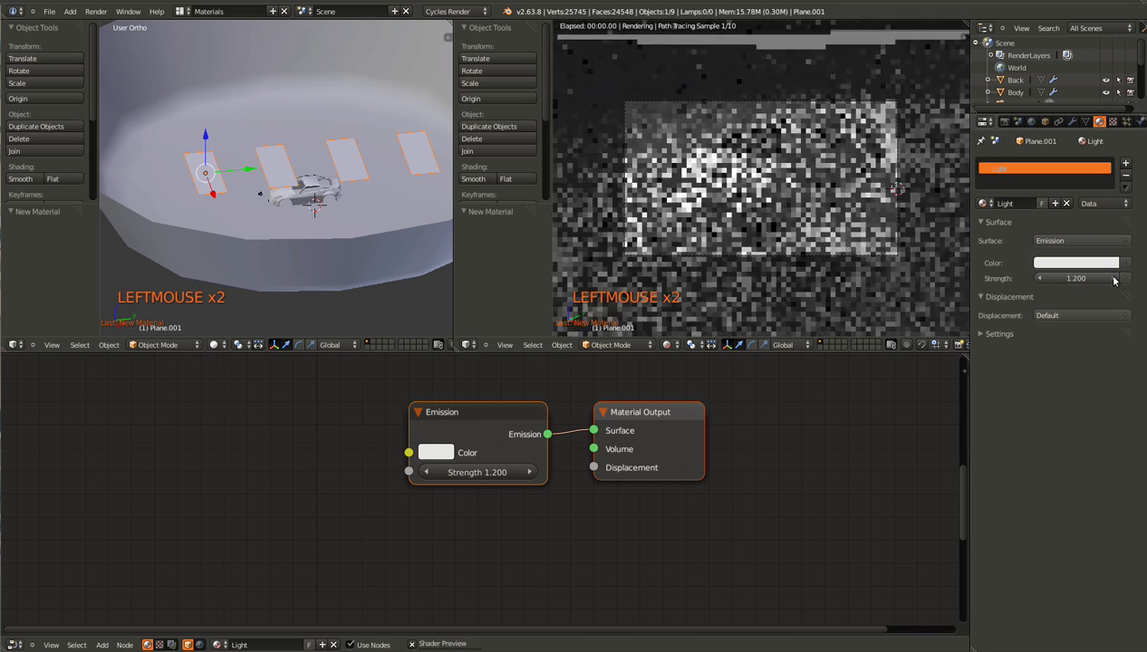
{"action": "left_click", "coordinate": [1113, 279]}
{"action": "left_click", "coordinate": [1113, 279]}
{"action": "left_click", "coordinate": [1078, 278]}
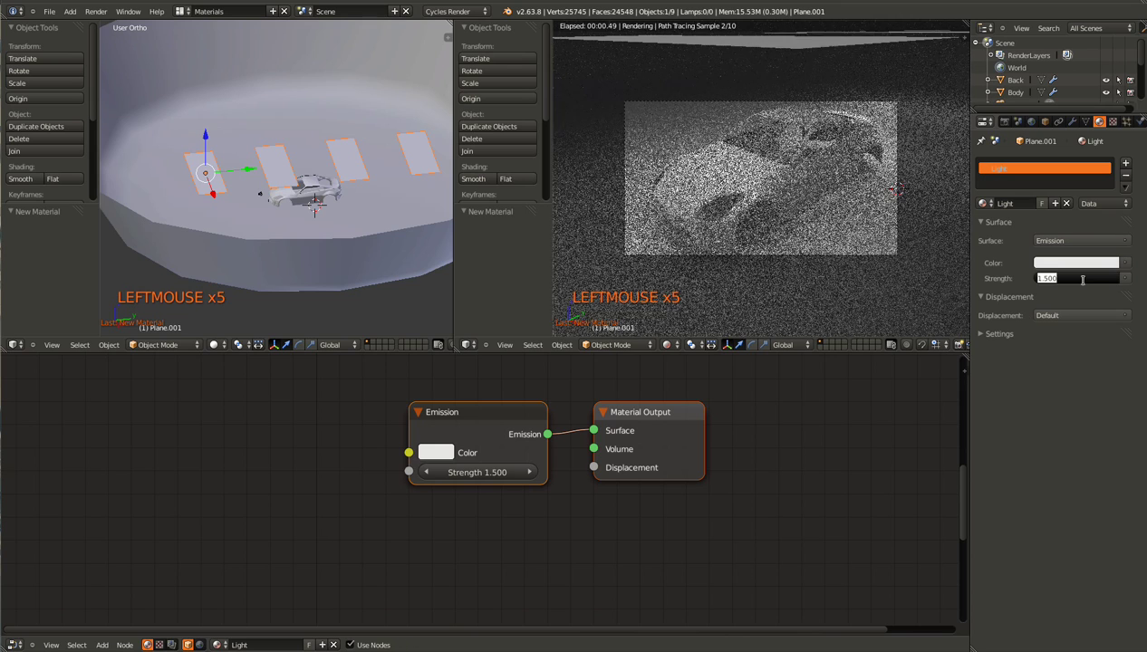
{"action": "type", "text": "5"}
{"action": "key", "text": "Return"}
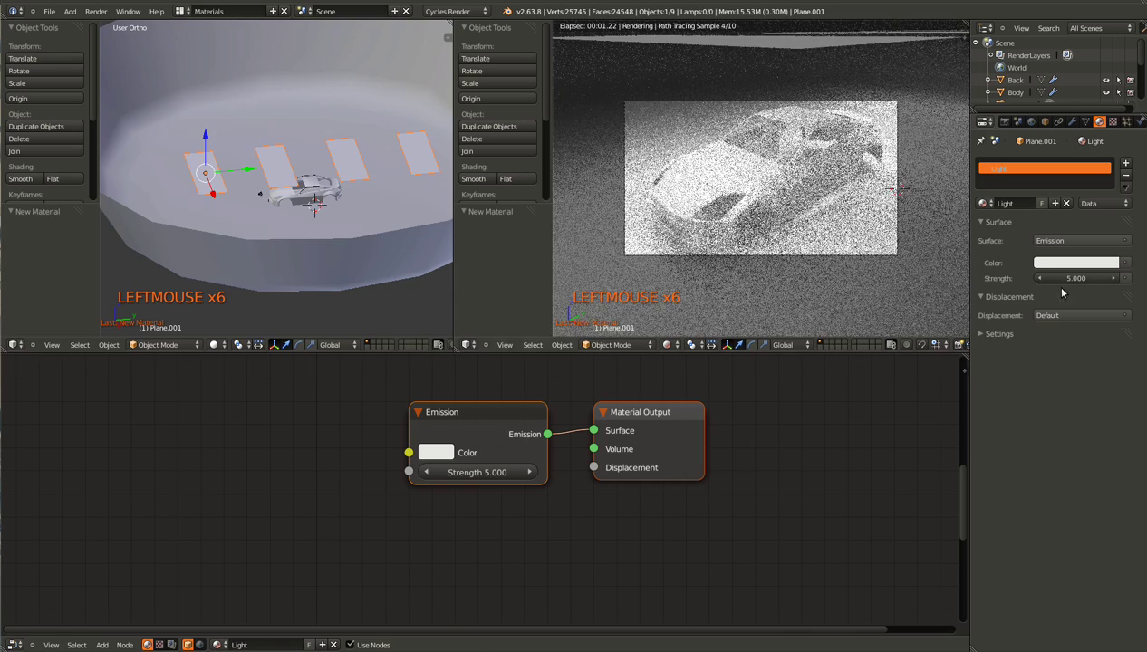
Raise the four light planes vertically to Z 6.660 and save the file
{"action": "key", "text": "g"}
{"action": "key", "text": "z"}
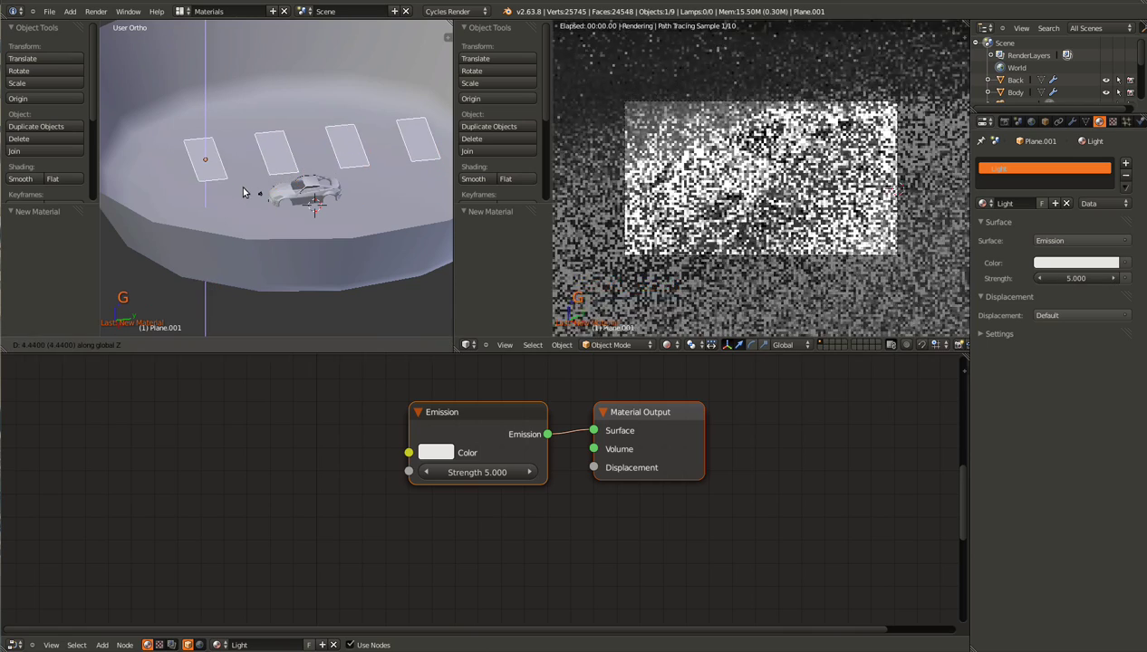
{"action": "left_click", "coordinate": [241, 192]}
{"action": "key", "text": "ctrl+s"}
{"action": "middle_click_drag", "start_coordinate": [296, 234], "coordinate": [292, 215]}
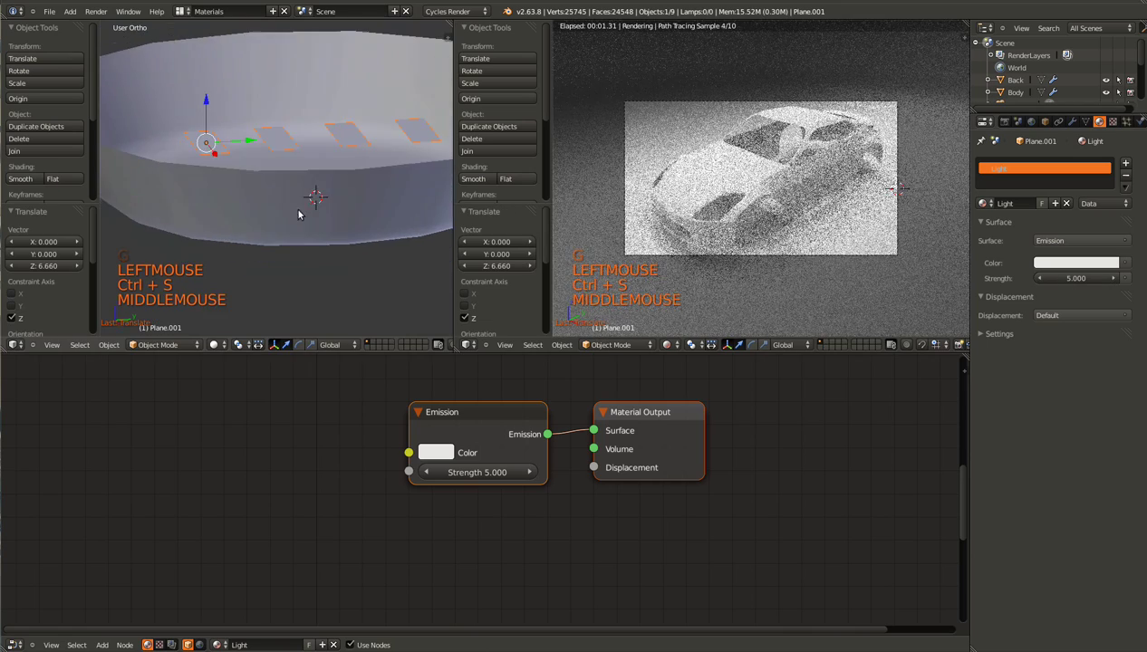
{"action": "key", "text": "ctrl+s"}
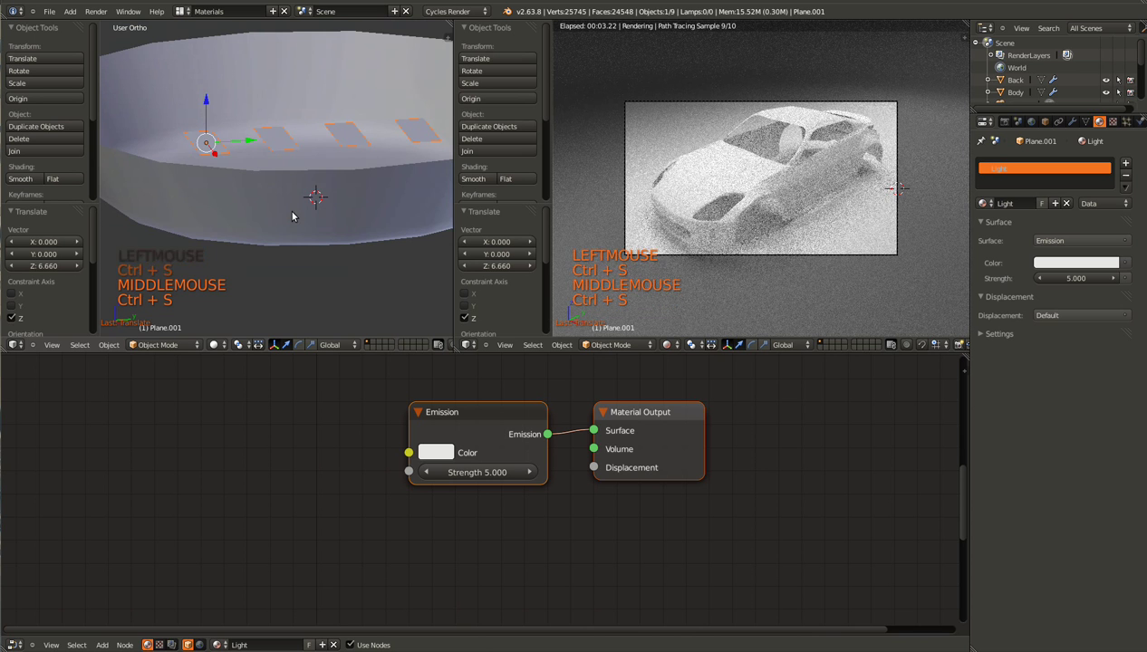
{"action": "mouse_move", "coordinate": [292, 216]}
{"action": "middle_mouse_down"}
{"action": "mouse_move", "coordinate": [302, 226]}
{"action": "mouse_move", "coordinate": [307, 216]}
{"action": "middle_mouse_up"}
Select the car body, view it through the camera, and delete its Diffuse BSDF node
{"action": "right_click", "coordinate": [303, 184]}
{"action": "key", "text": "KP_Decimal"}
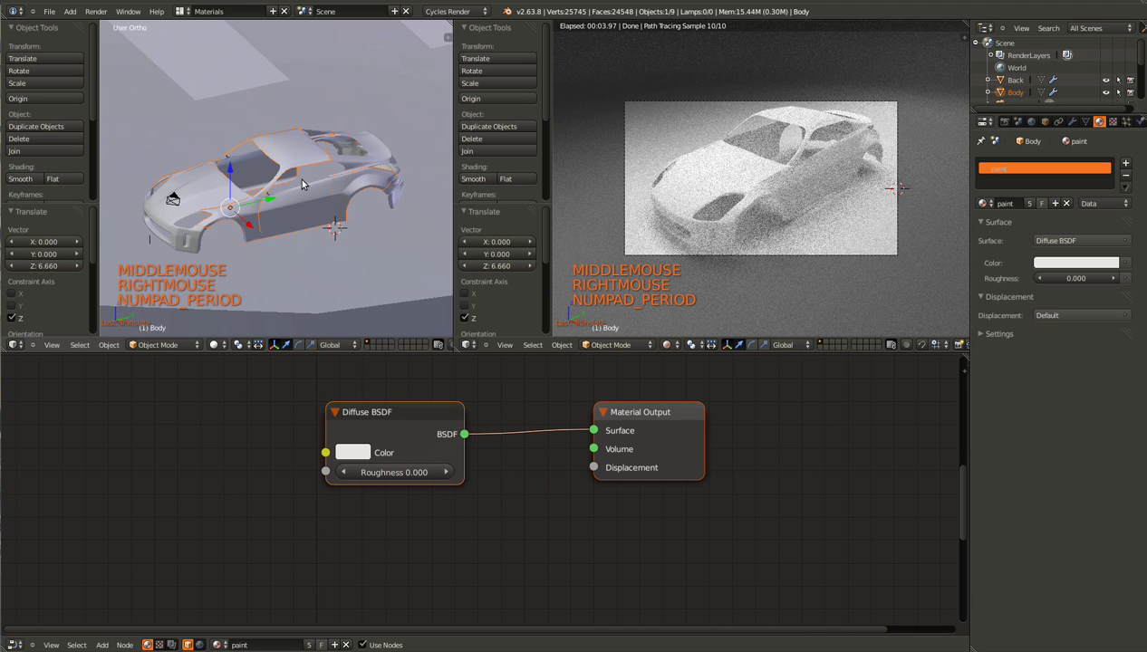
{"action": "key", "text": "KP_0"}
{"action": "scroll", "coordinate": [302, 185], "scroll_direction": "up", "scroll_amount": 4}
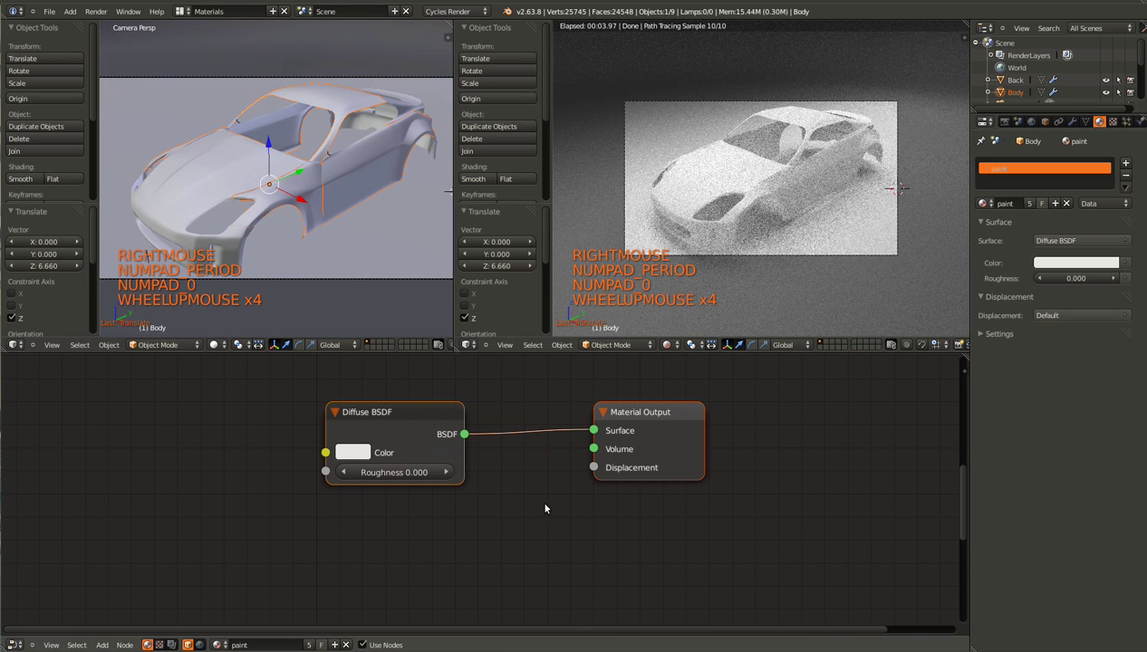
{"action": "left_click", "coordinate": [414, 413]}
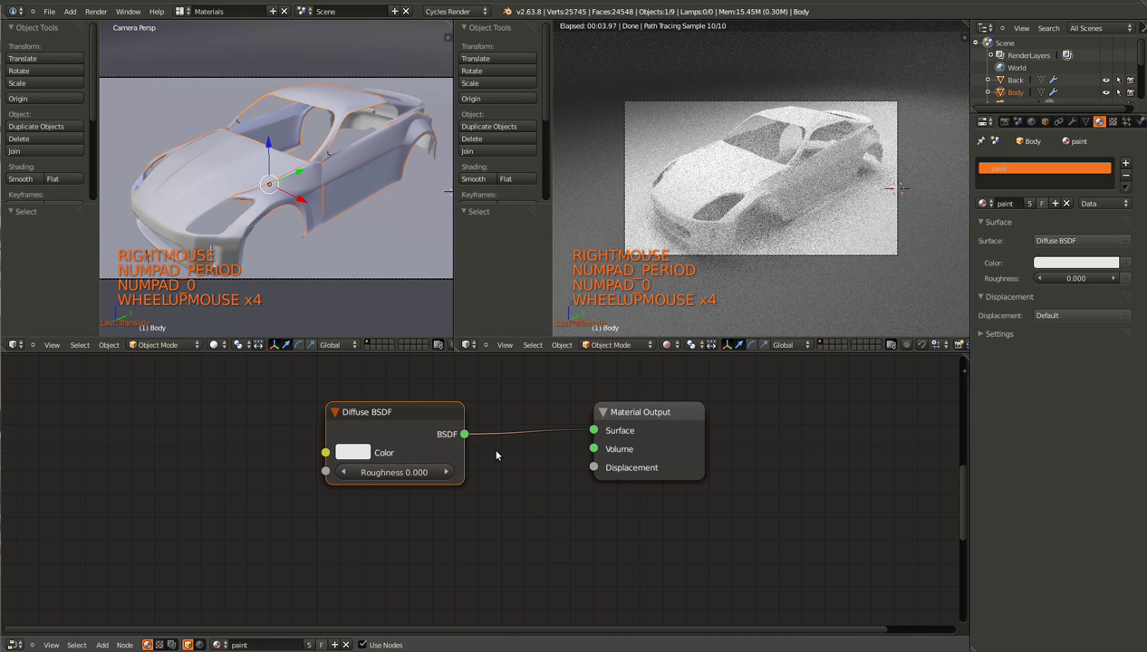
{"action": "key", "text": "Delete"}
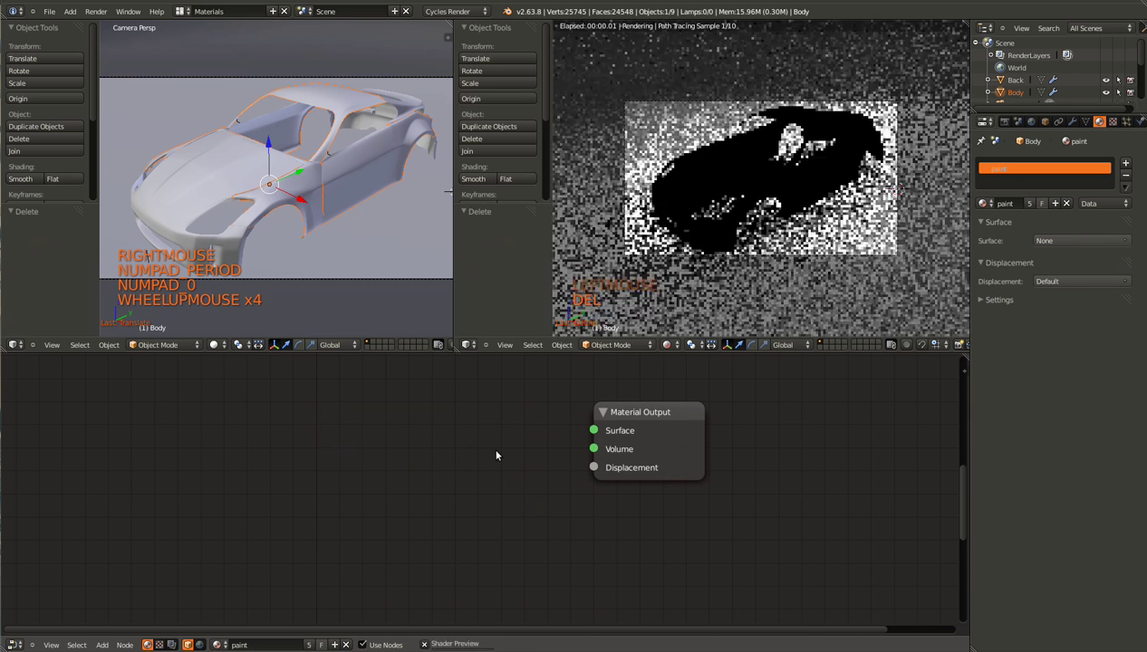
Add a Glossy BSDF node plus a duplicate below it, moving Material Output further right
{"action": "key", "text": "shift+a"}
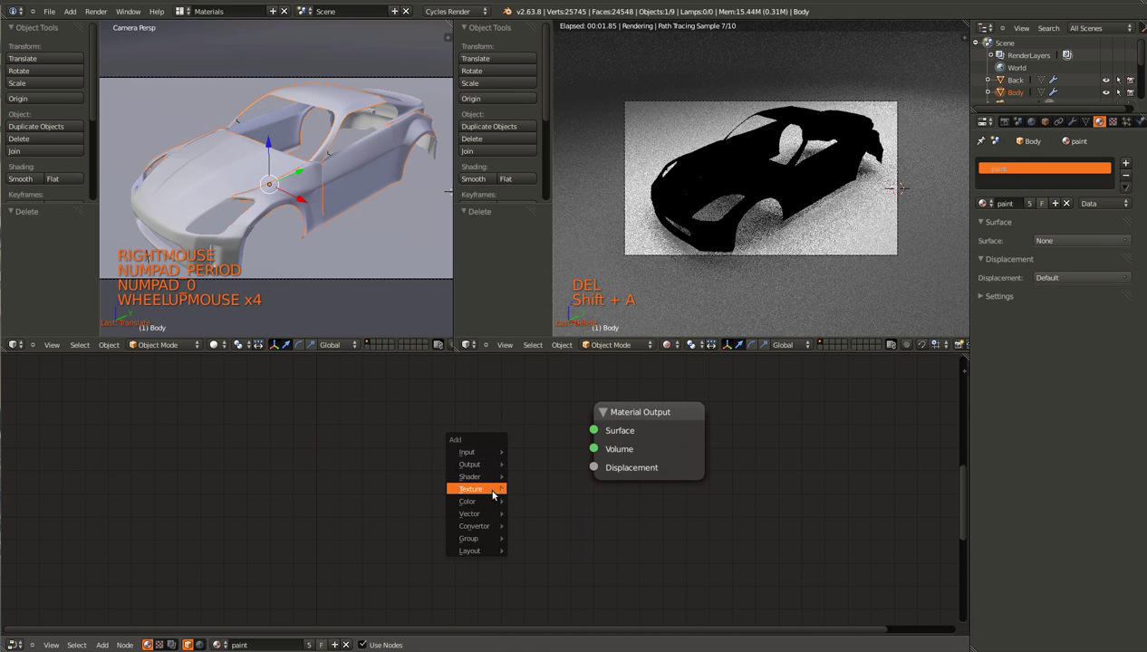
{"action": "mouse_move", "coordinate": [487, 477]}
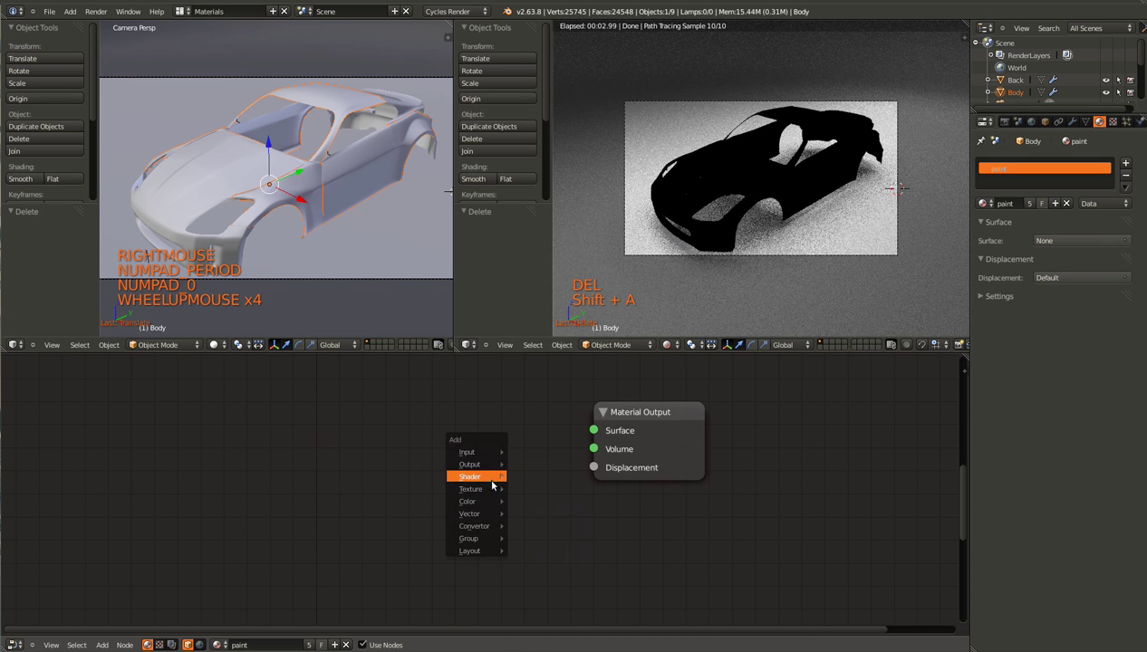
{"action": "left_click", "coordinate": [539, 501]}
{"action": "key", "text": "g"}
{"action": "left_click", "coordinate": [453, 419]}
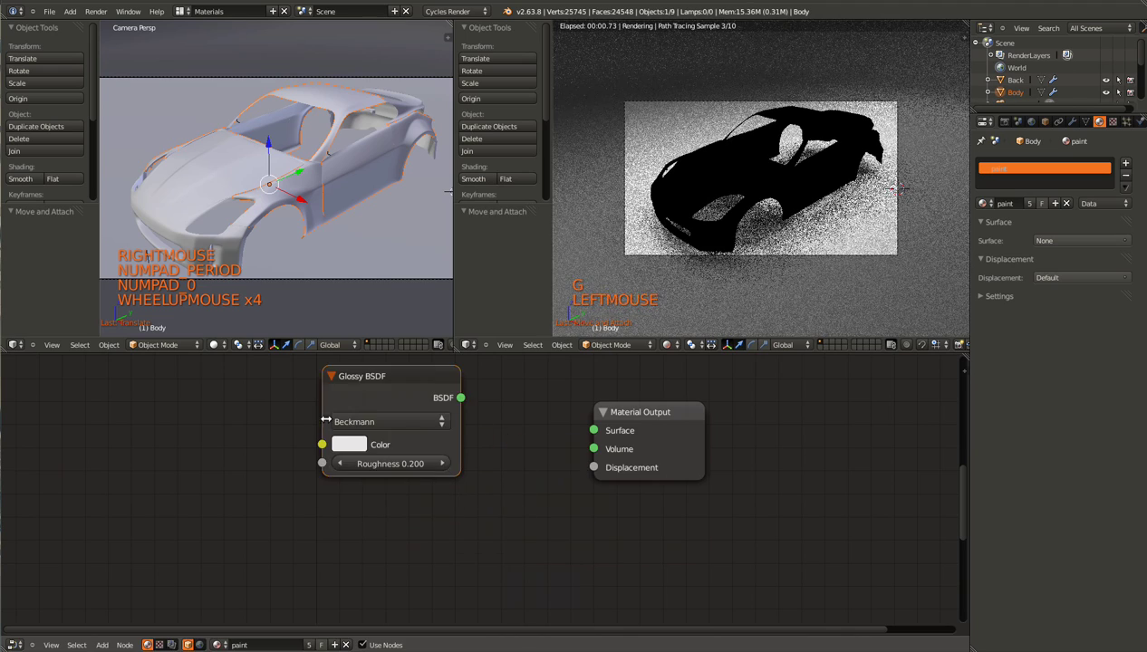
{"action": "scroll", "coordinate": [447, 428], "scroll_direction": "down", "scroll_amount": 2}
{"action": "key", "text": "shift+d"}
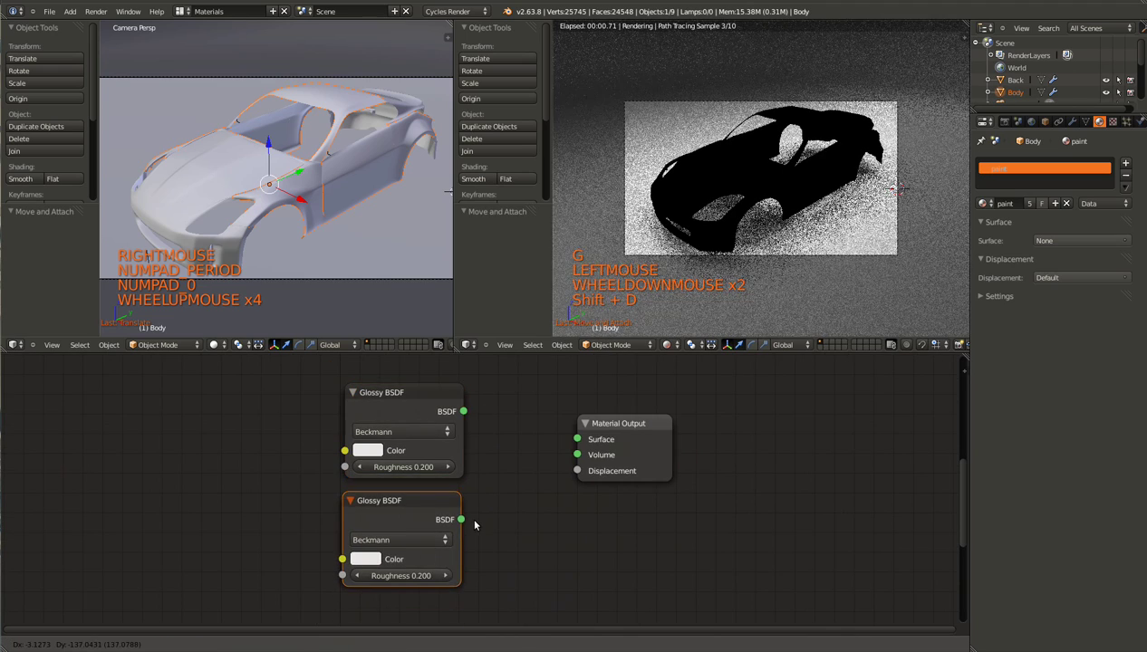
{"action": "left_click", "coordinate": [474, 520]}
{"action": "middle_click_drag", "start_coordinate": [535, 535], "coordinate": [532, 534]}
{"action": "left_click_drag", "start_coordinate": [617, 406], "coordinate": [712, 414]}
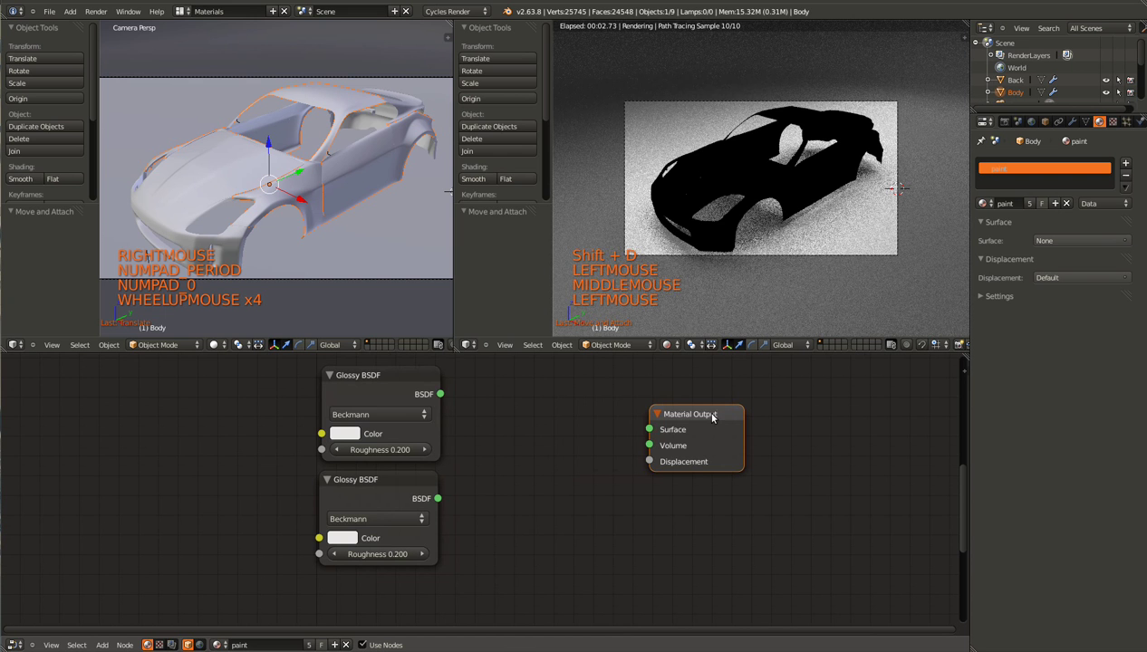
Add a Mix Shader beside the Material Output, connect it to the Surface input, and save
{"action": "key", "text": "shift+a"}
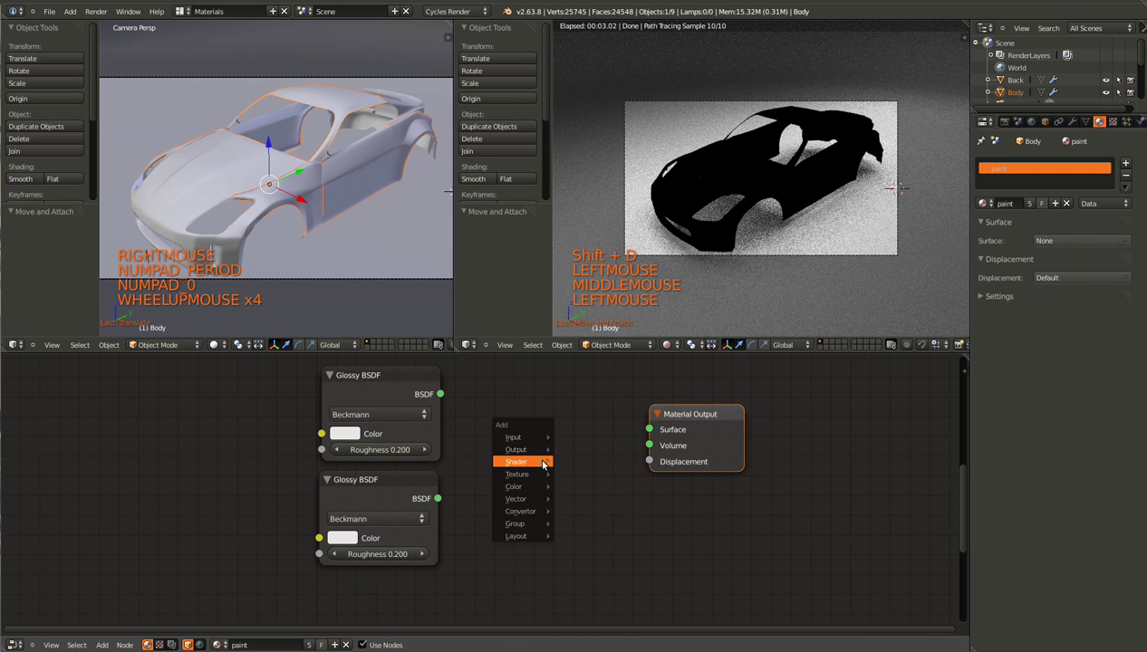
{"action": "mouse_move", "coordinate": [530, 461]}
{"action": "left_click", "coordinate": [597, 578]}
{"action": "left_click", "coordinate": [483, 435]}
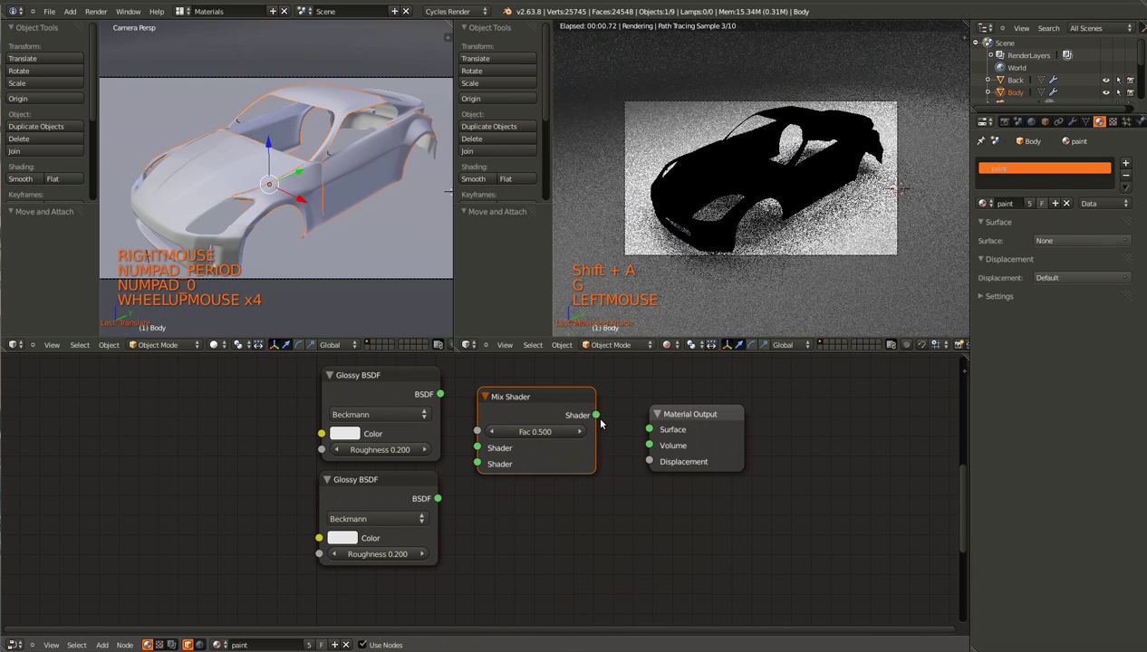
{"action": "left_click_drag", "start_coordinate": [593, 404], "coordinate": [649, 430]}
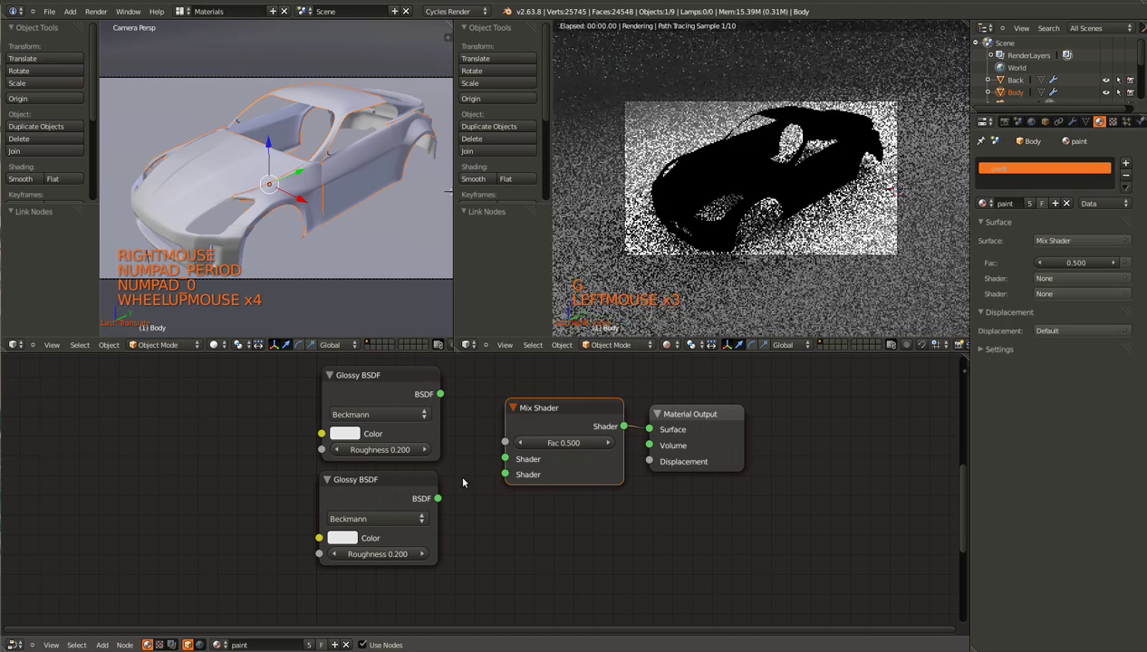
{"action": "left_click_drag", "start_coordinate": [440, 395], "coordinate": [438, 499]}
{"action": "key", "text": "ctrl+s"}
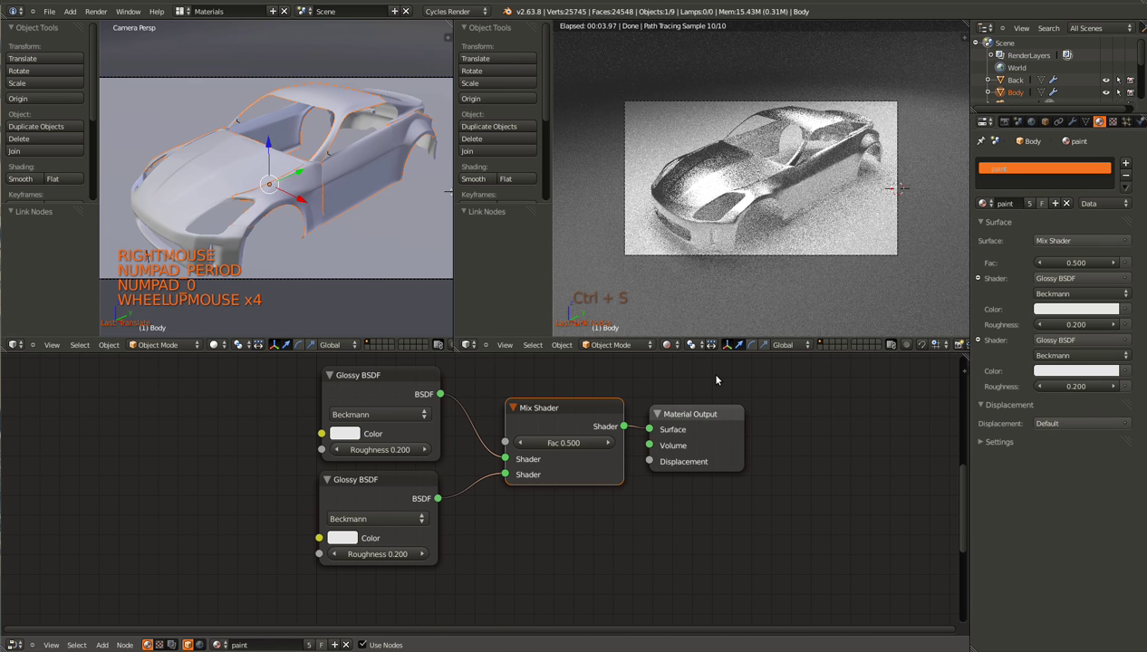
Set the top Glossy BSDF to Sharp distribution with roughness 0.020, and save
{"action": "left_click", "coordinate": [392, 412]}
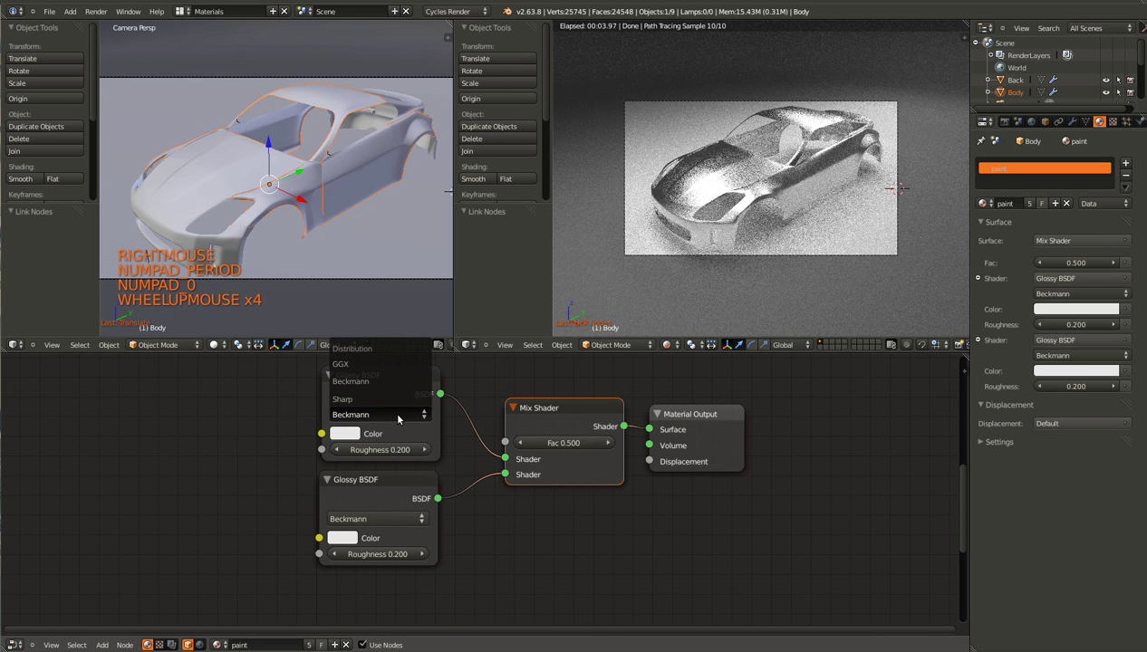
{"action": "left_click", "coordinate": [396, 400]}
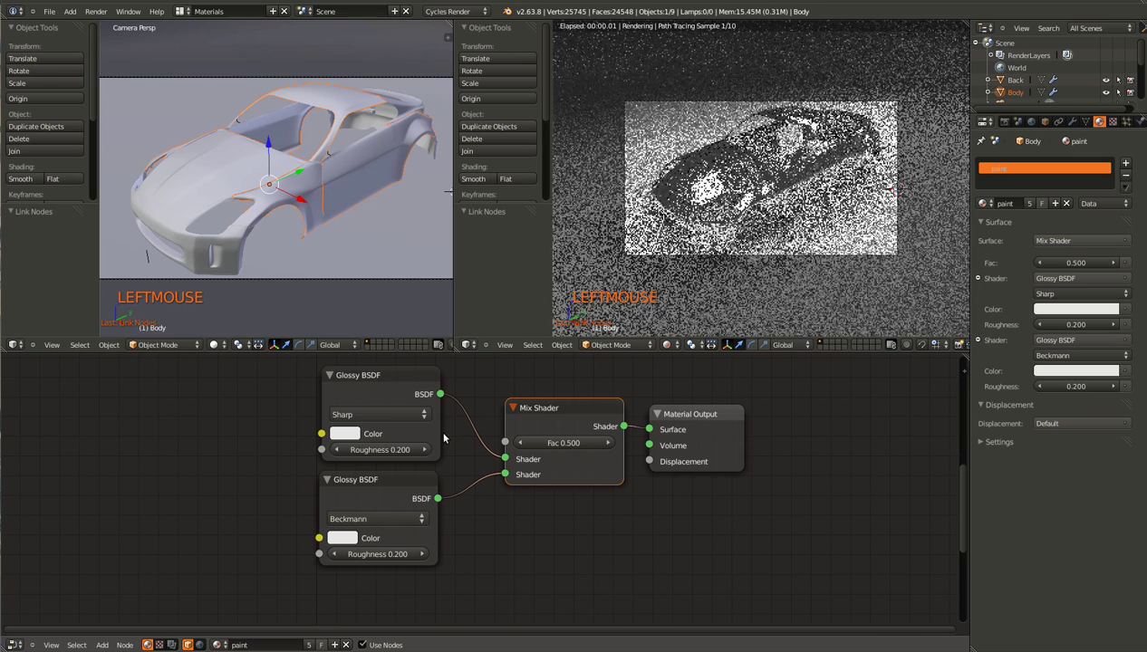
{"action": "left_click", "coordinate": [336, 450]}
{"action": "left_click", "coordinate": [381, 450]}
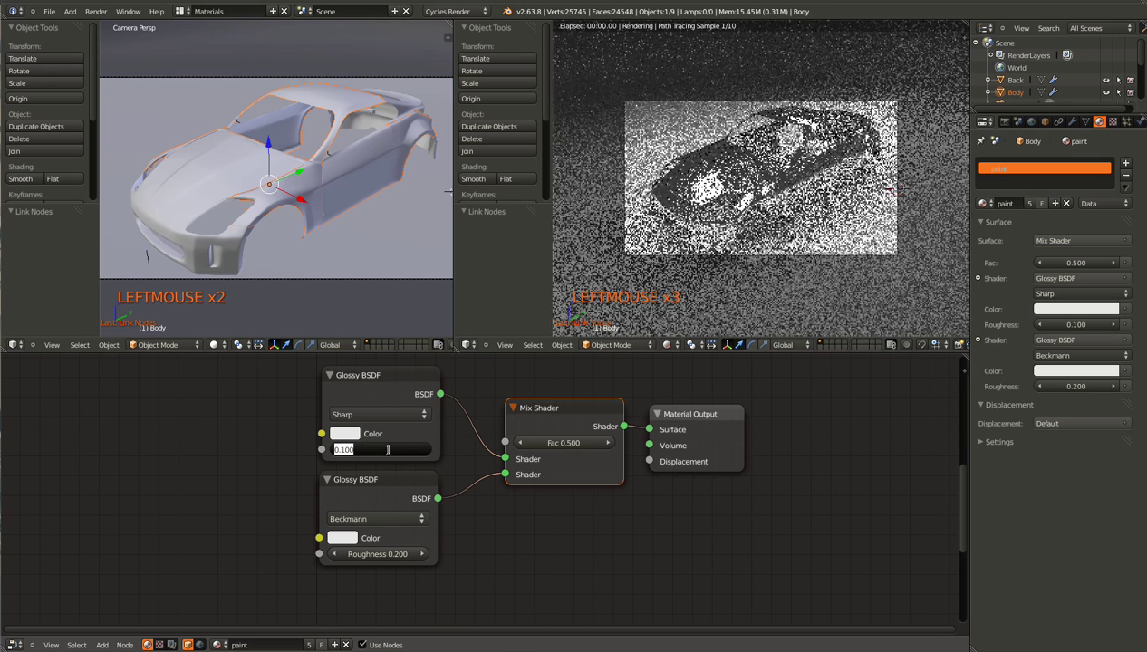
{"action": "key", "text": "BackSpace"}
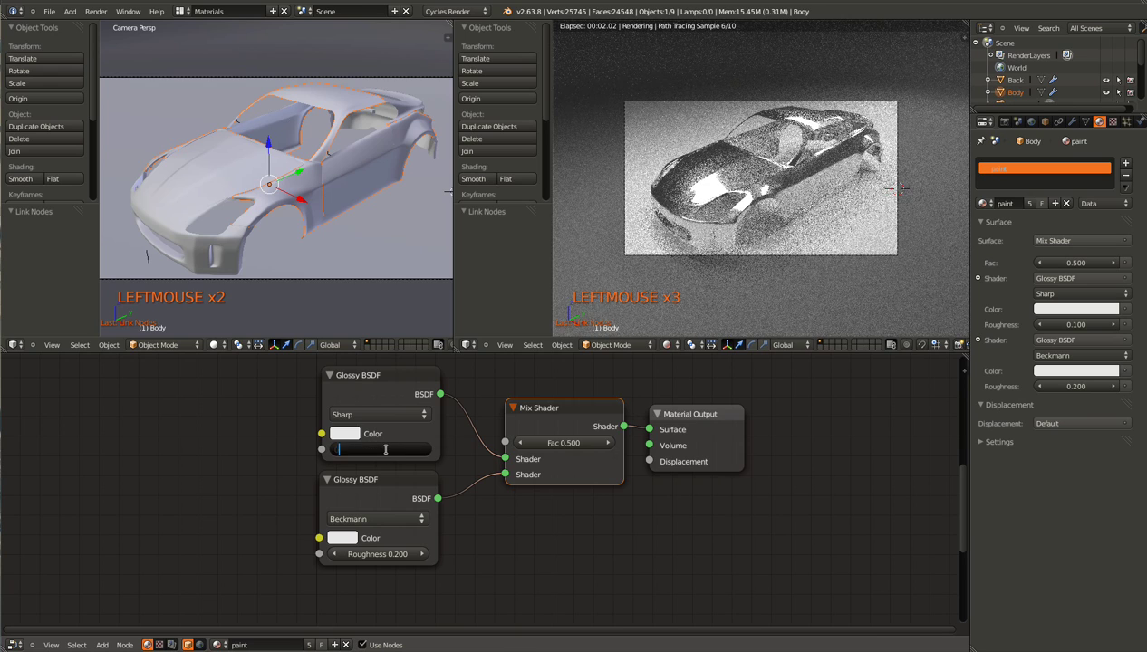
{"action": "type", "text": "0.02"}
{"action": "key", "text": "Return"}
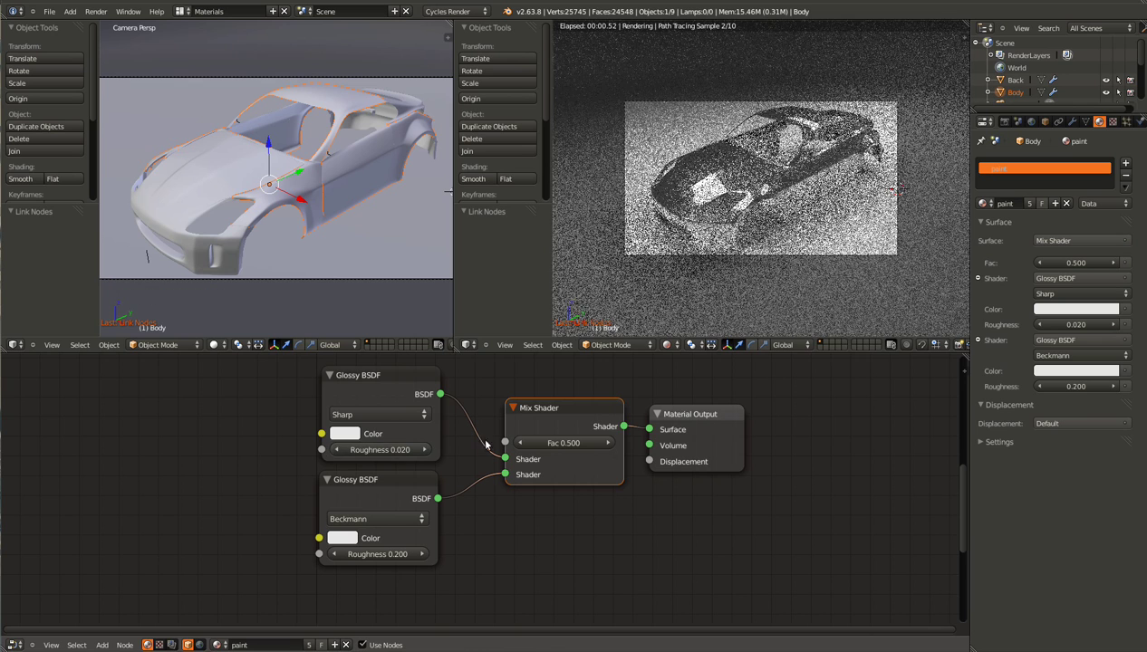
{"action": "key", "text": "ctrl+s"}
{"action": "left_click", "coordinate": [363, 376]}
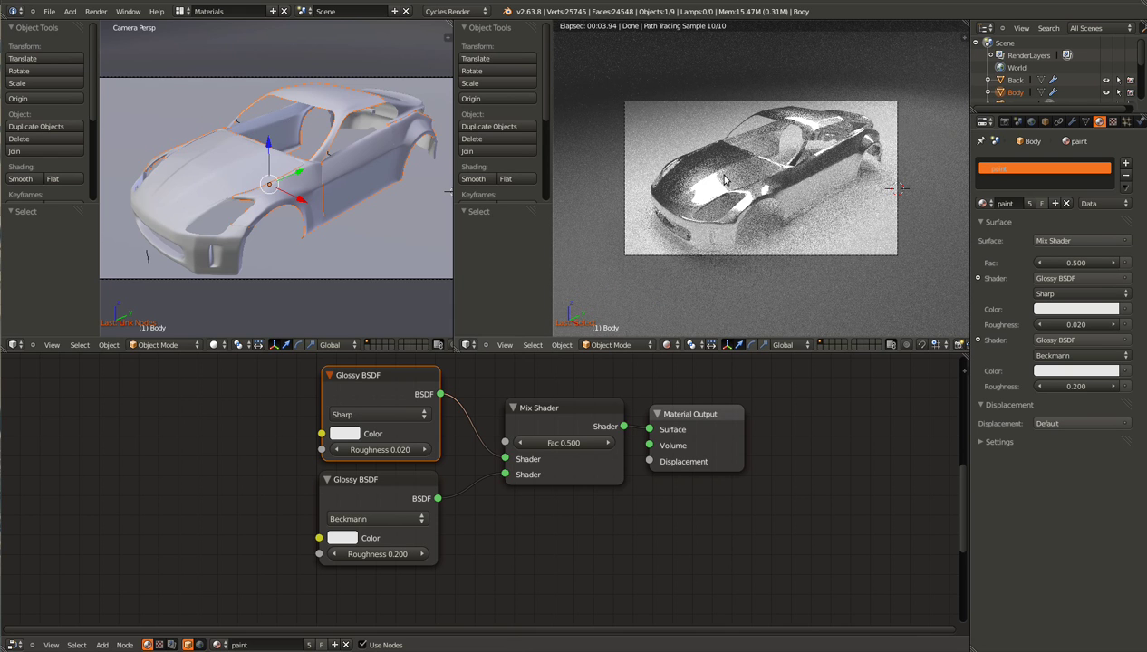
Tint the lower Beckmann Glossy BSDF orange (about R 0.800, G 0.275, B 0.000)
{"action": "left_click", "coordinate": [361, 490]}
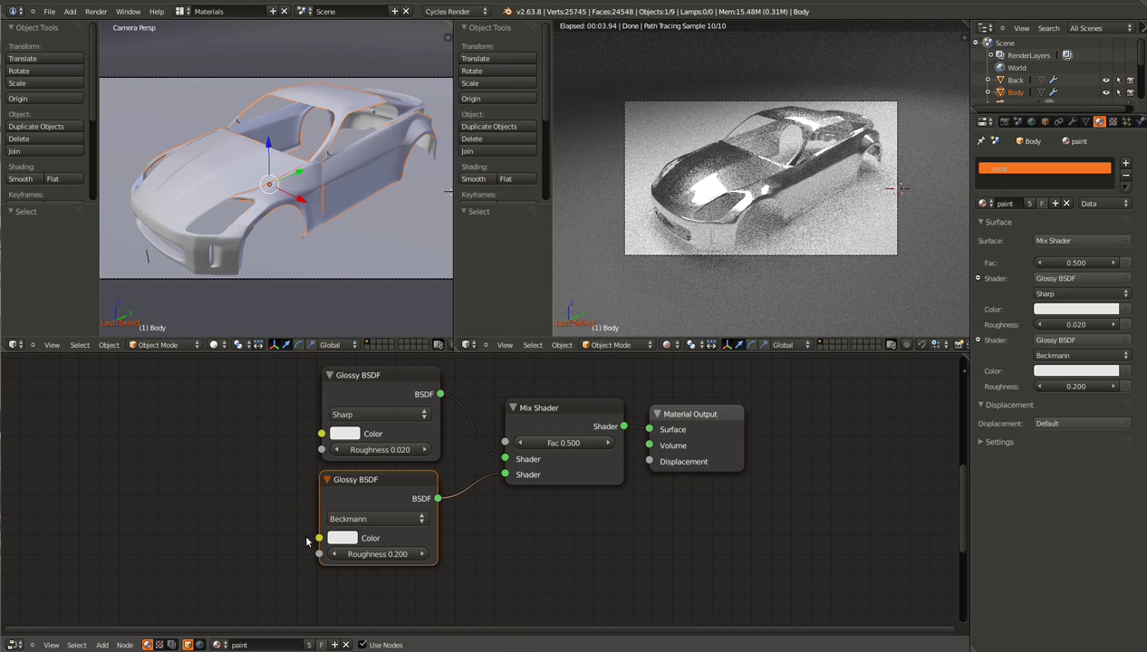
{"action": "left_click", "coordinate": [349, 541]}
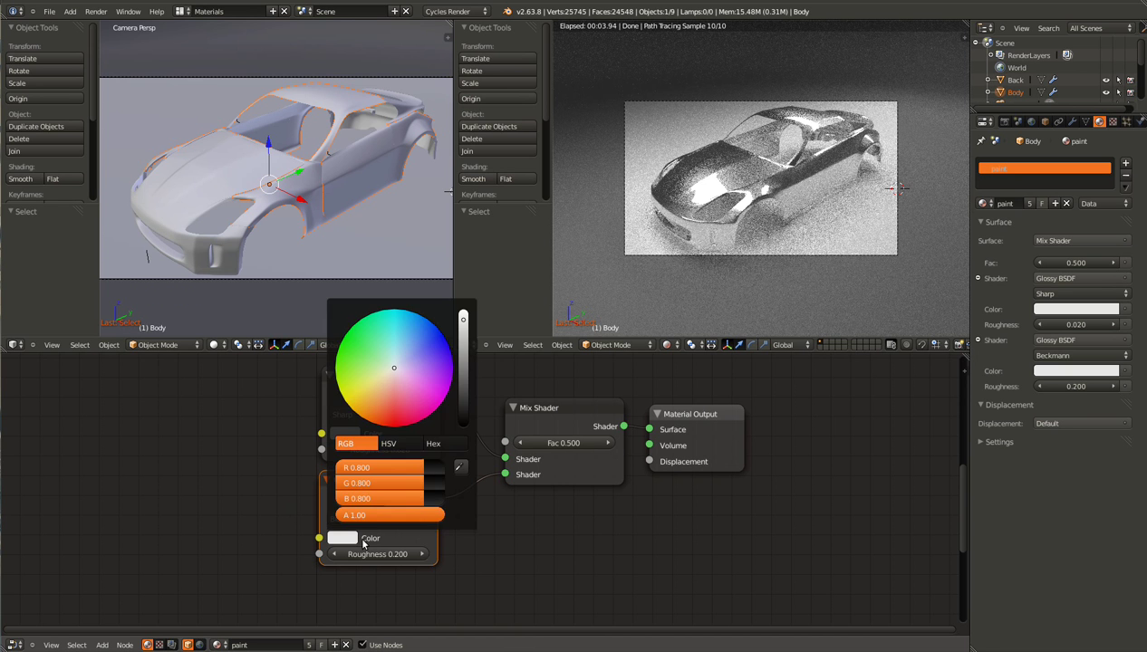
{"action": "left_click", "coordinate": [342, 539]}
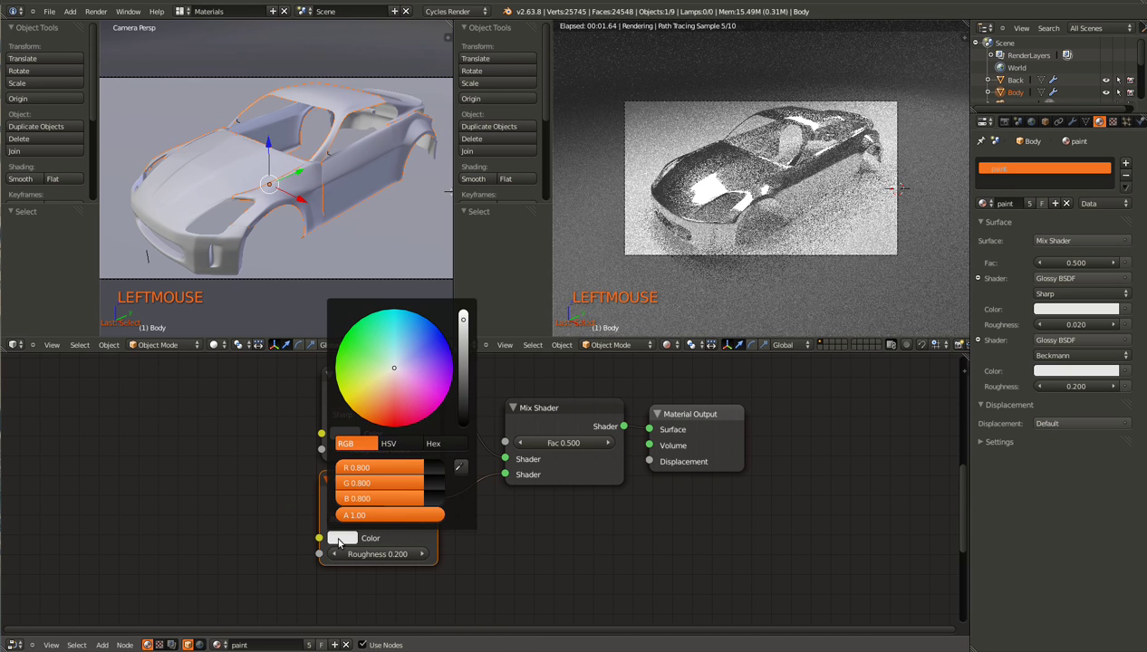
{"action": "left_click_drag", "start_coordinate": [396, 385], "coordinate": [377, 424]}
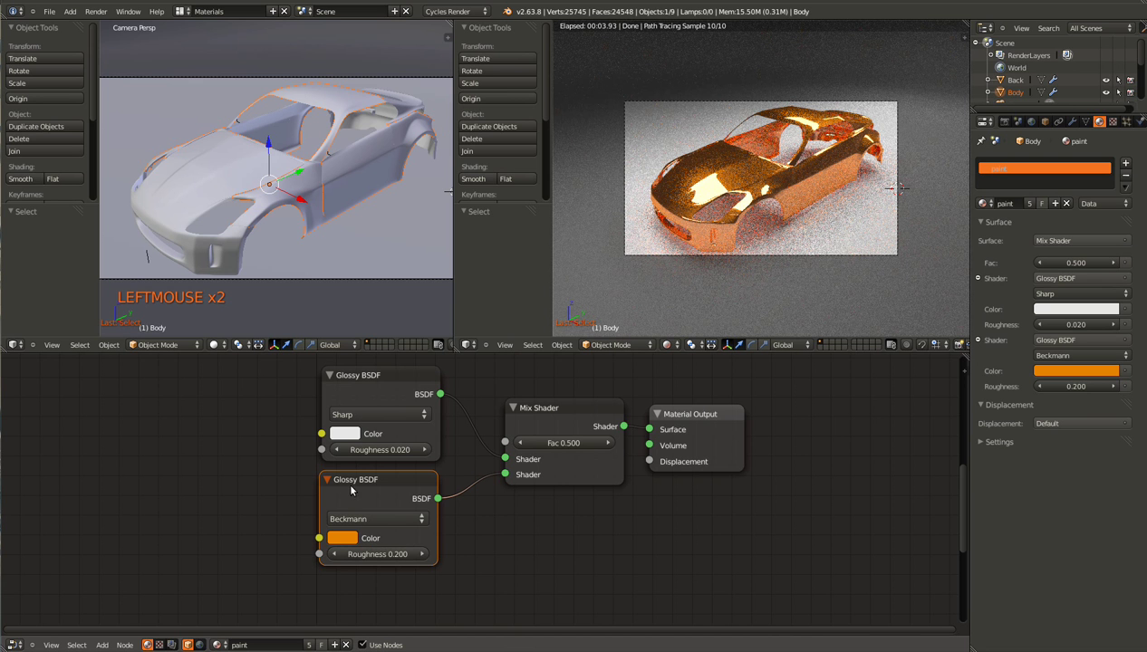
{"action": "left_click", "coordinate": [343, 539]}
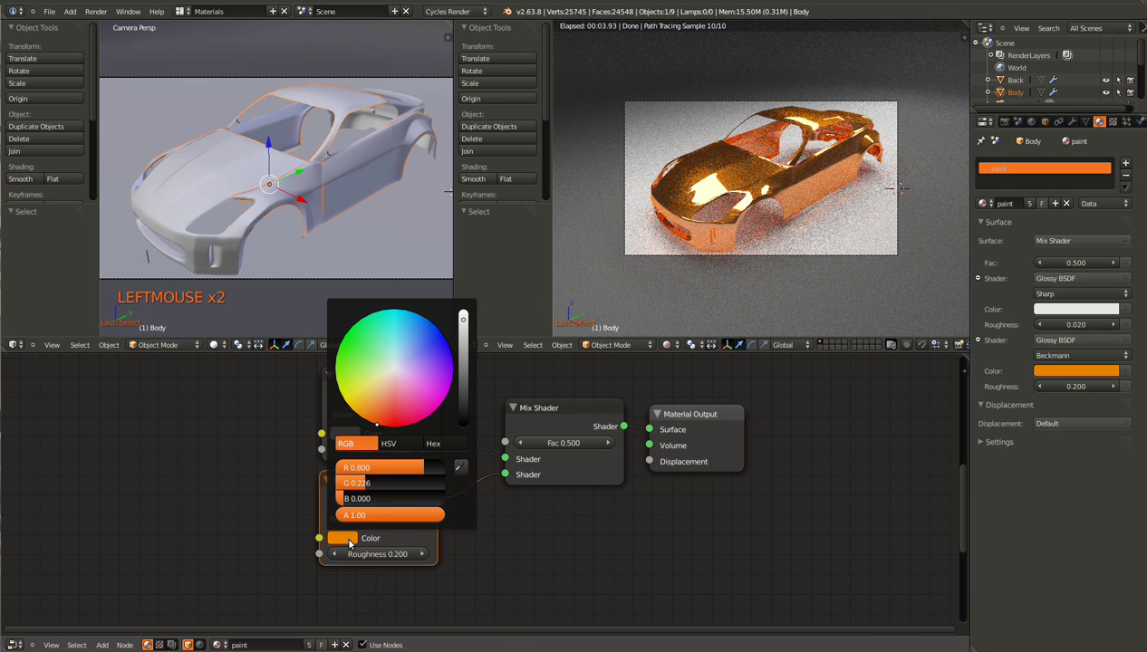
{"action": "left_click_drag", "start_coordinate": [390, 405], "coordinate": [309, 626]}
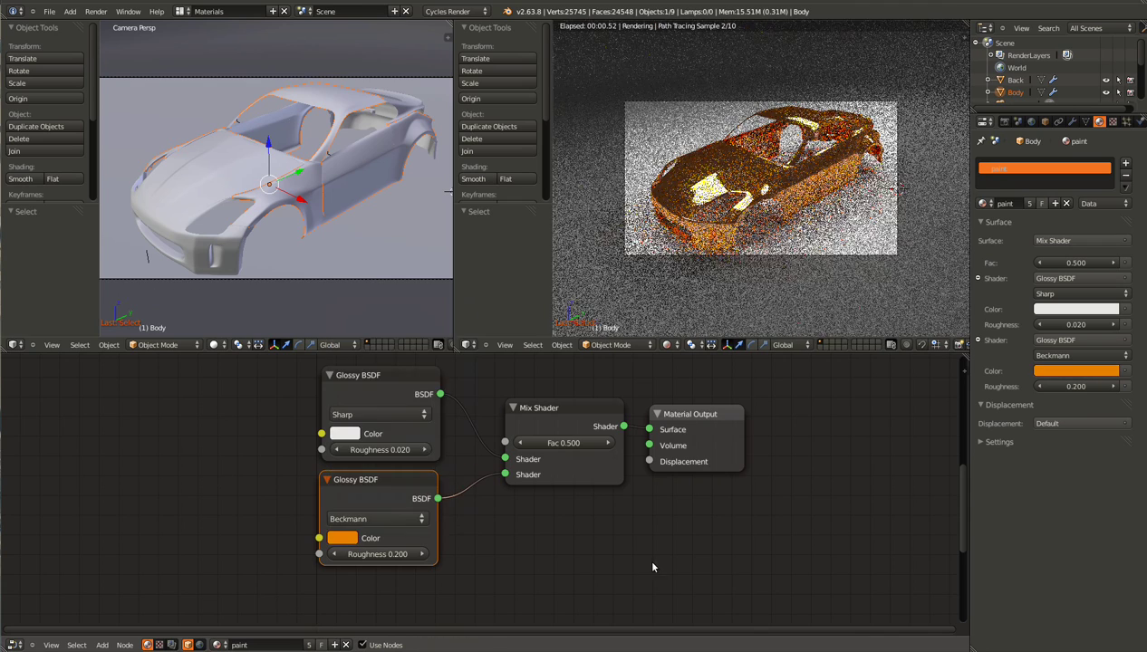
Save, then orbit and zoom the render preview to frame the car's nose
{"action": "key", "text": "ctrl+s"}
{"action": "middle_click_drag", "start_coordinate": [699, 277], "coordinate": [779, 190]}
{"action": "scroll", "coordinate": [799, 221], "scroll_direction": "down", "scroll_amount": 2}
{"action": "scroll", "coordinate": [799, 221], "scroll_direction": "down", "scroll_amount": 3}
{"action": "right_click", "coordinate": [790, 170]}
{"action": "key", "text": "KP_Decimal"}
{"action": "scroll", "coordinate": [779, 191], "scroll_direction": "down", "scroll_amount": 2}
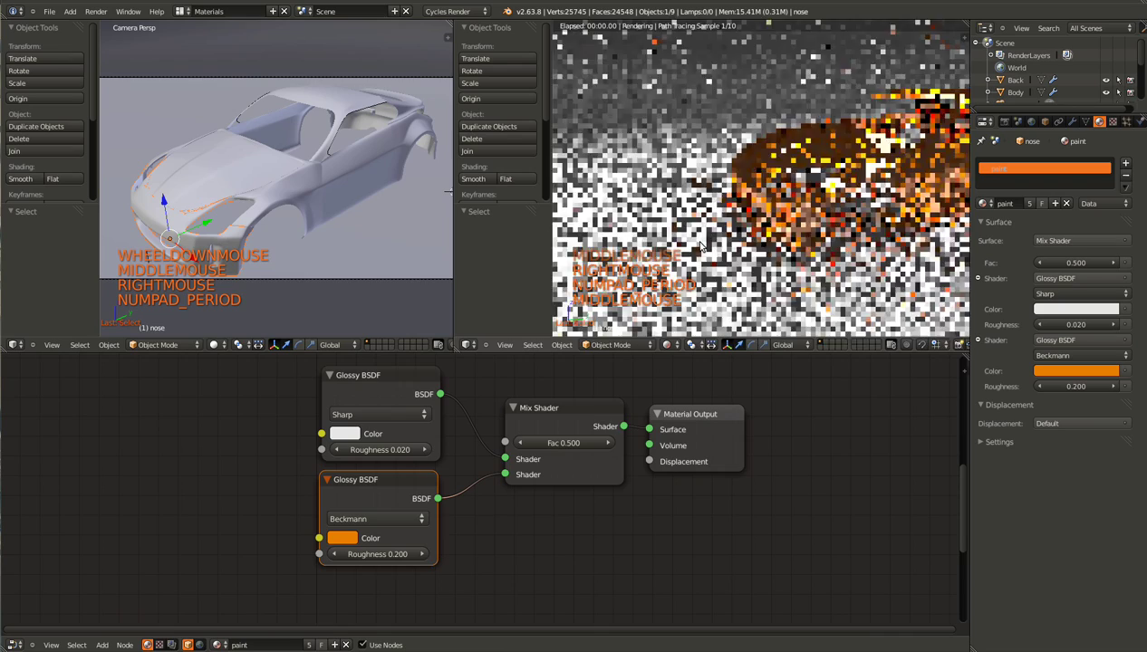
{"action": "scroll", "coordinate": [773, 258], "scroll_direction": "up", "scroll_amount": 8, "text": "ctrl"}
{"action": "middle_click_drag", "start_coordinate": [773, 259], "coordinate": [773, 259]}
Return the render preview to the camera view and save over the file
{"action": "key", "text": "KP_0"}
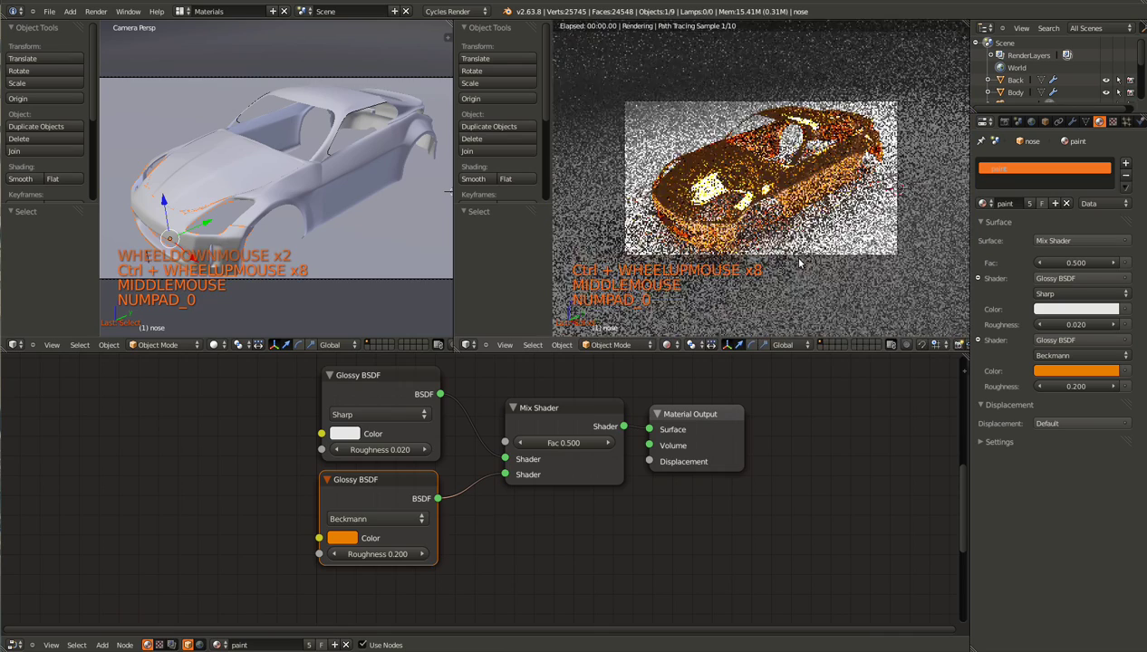
{"action": "scroll", "coordinate": [609, 517], "scroll_direction": "down", "scroll_amount": 1}
{"action": "middle_click_drag", "start_coordinate": [609, 516], "coordinate": [532, 544]}
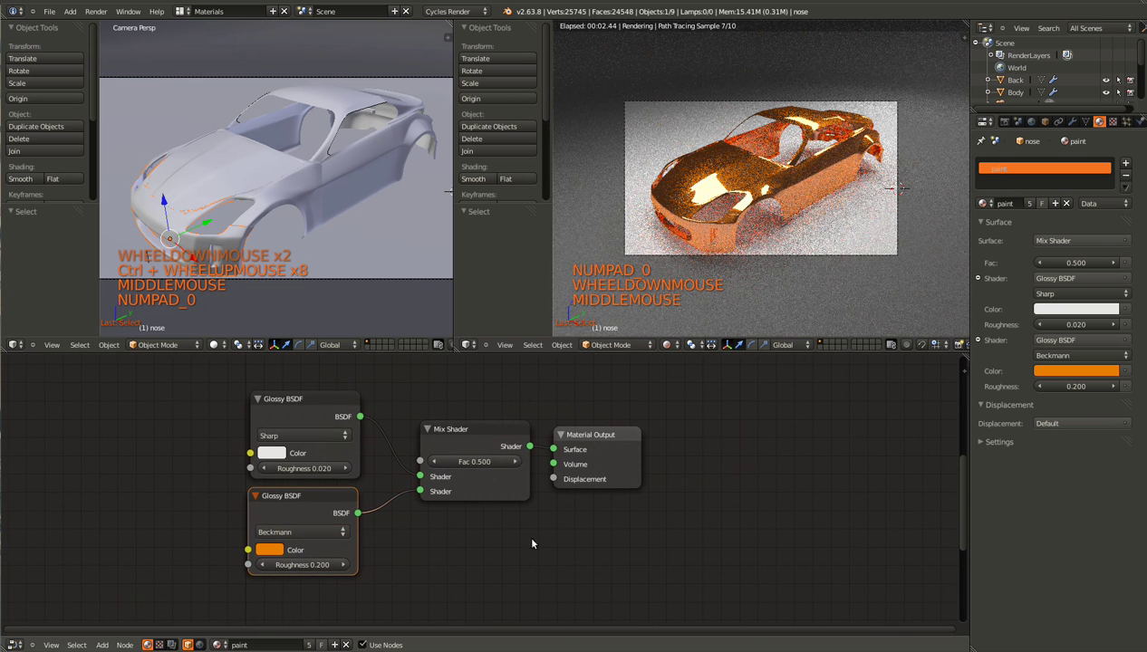
{"action": "key", "text": "ctrl+s"}
{"action": "left_click", "coordinate": [290, 448]}
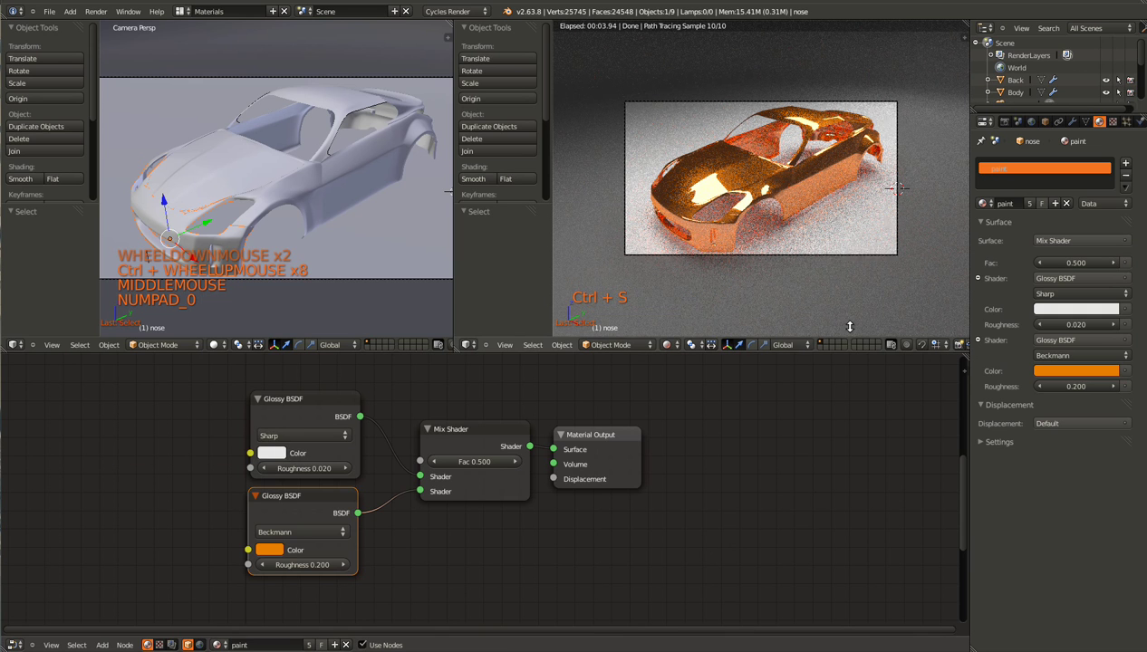
Select the scene camera, switch to Top Ortho view, reposition the camera, and save over the file
{"action": "right_click", "coordinate": [839, 260]}
{"action": "right_click", "coordinate": [681, 251]}
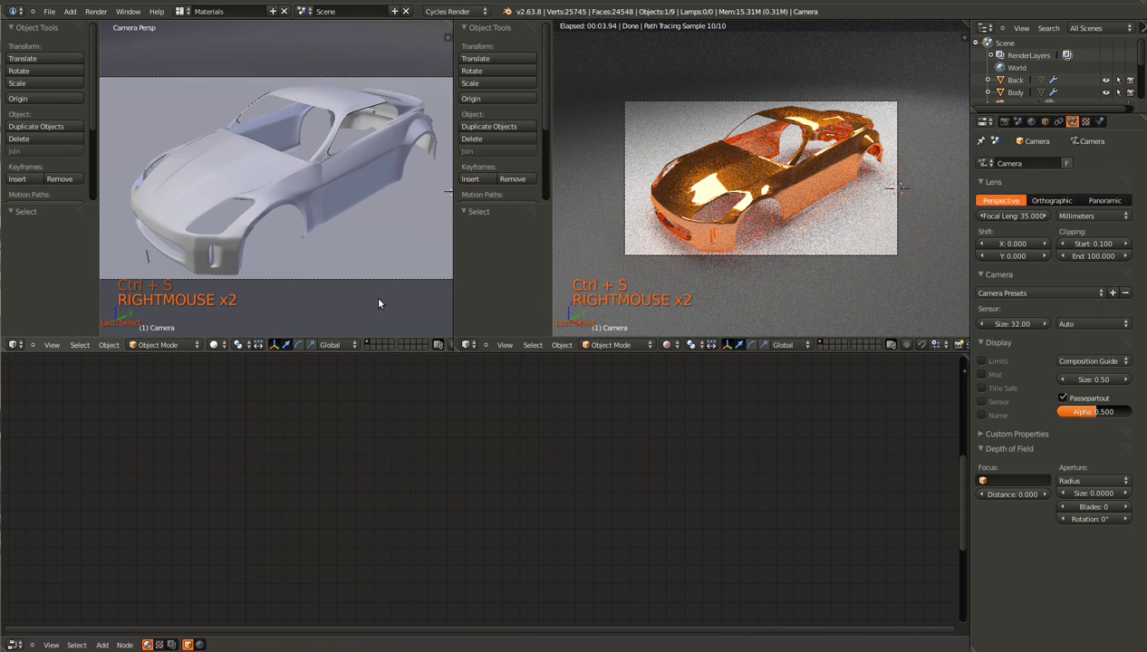
{"action": "scroll", "coordinate": [376, 290], "scroll_direction": "down", "scroll_amount": 3}
{"action": "key", "text": "KP_7"}
{"action": "scroll", "coordinate": [377, 286], "scroll_direction": "down", "scroll_amount": 7}
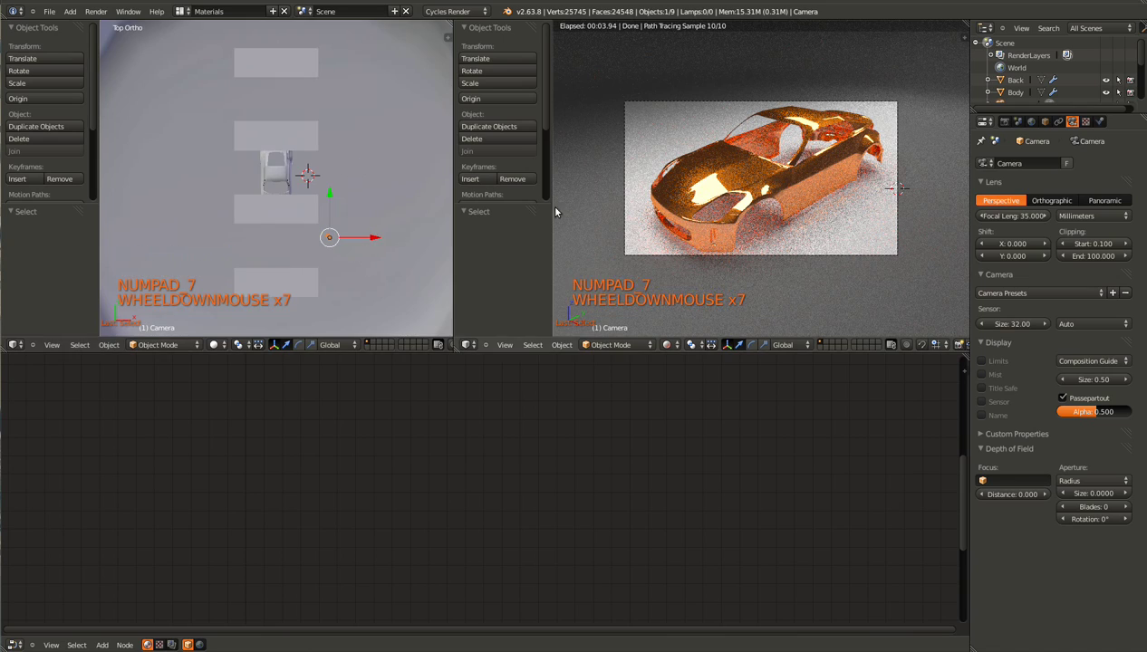
{"action": "key", "text": "g"}
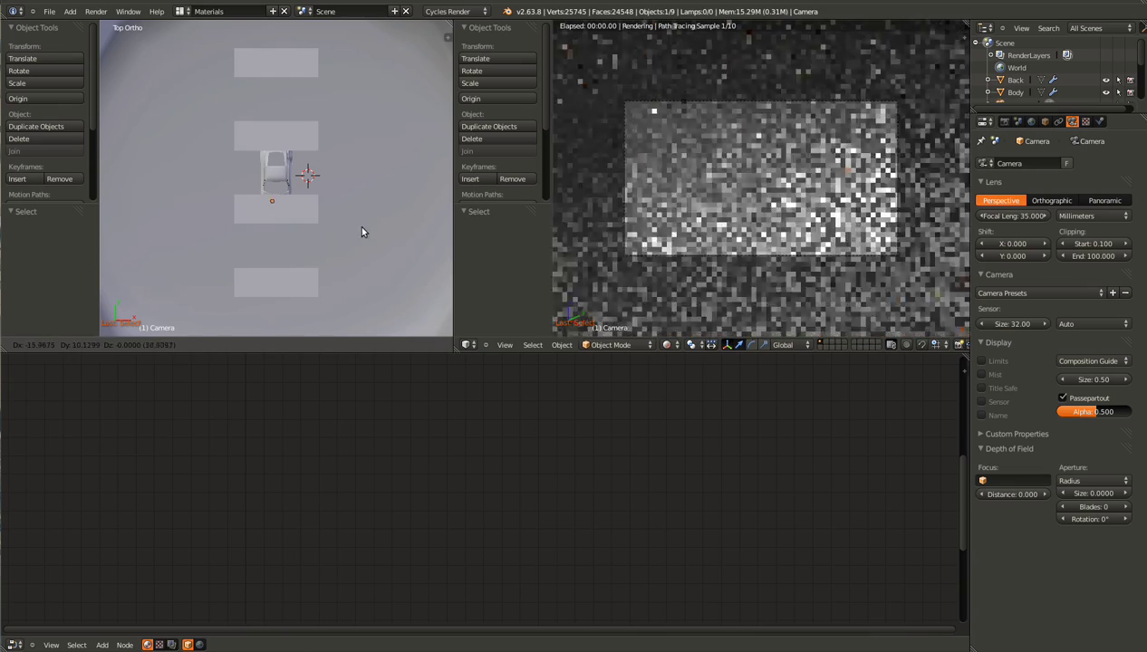
{"action": "left_click", "coordinate": [362, 234]}
{"action": "key", "text": "ctrl+s"}
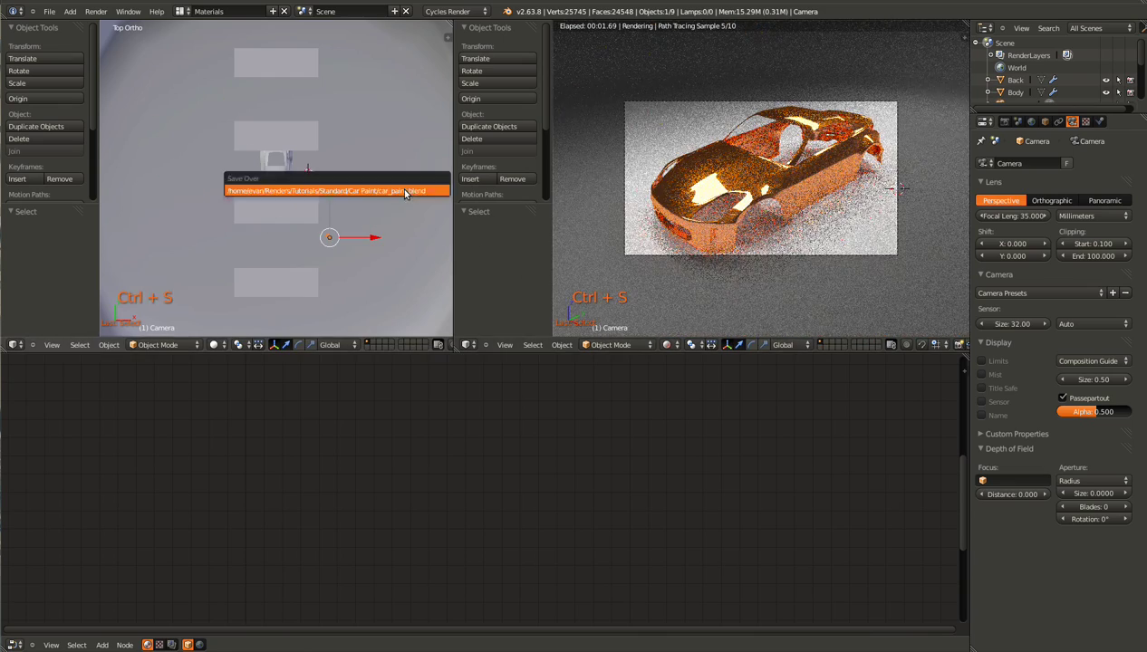
{"action": "left_click", "coordinate": [400, 187]}
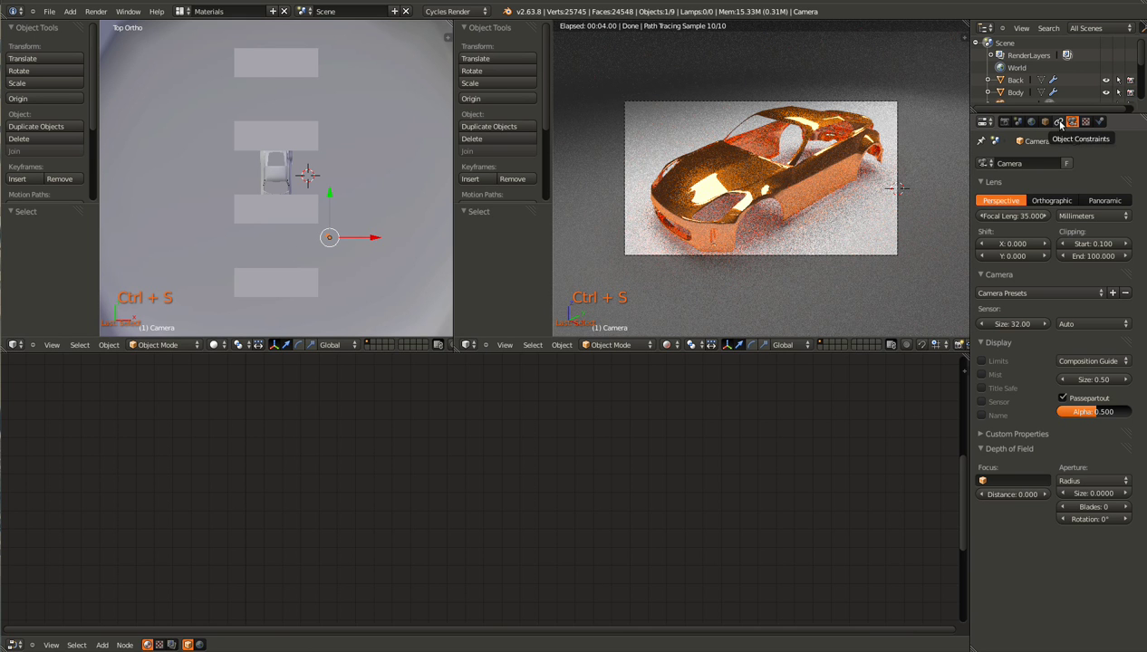
Add a Track To constraint on the camera targeting Body, tracking -Z with Y up
{"action": "left_click", "coordinate": [1059, 122]}
{"action": "left_click", "coordinate": [1024, 161]}
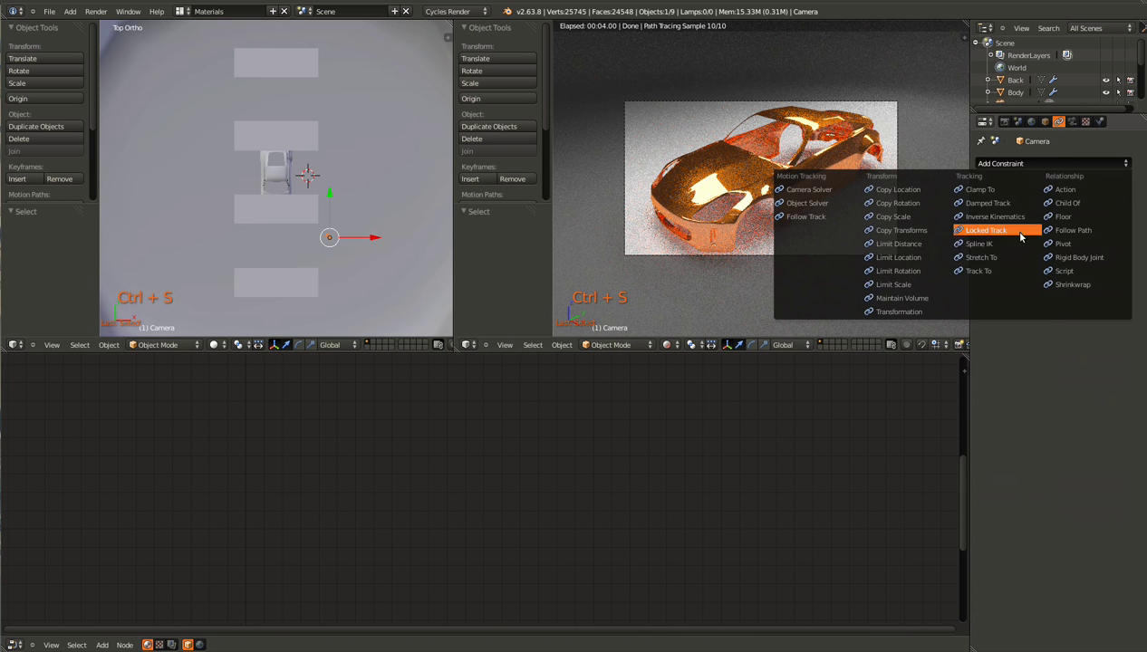
{"action": "left_click", "coordinate": [999, 269]}
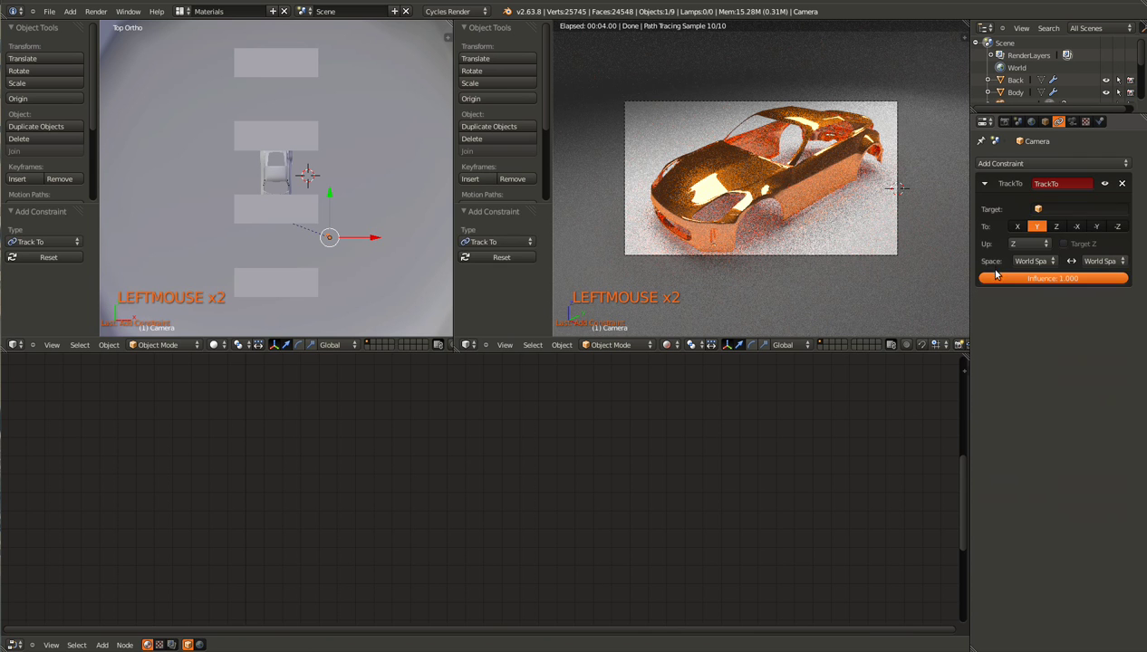
{"action": "left_click", "coordinate": [1062, 209]}
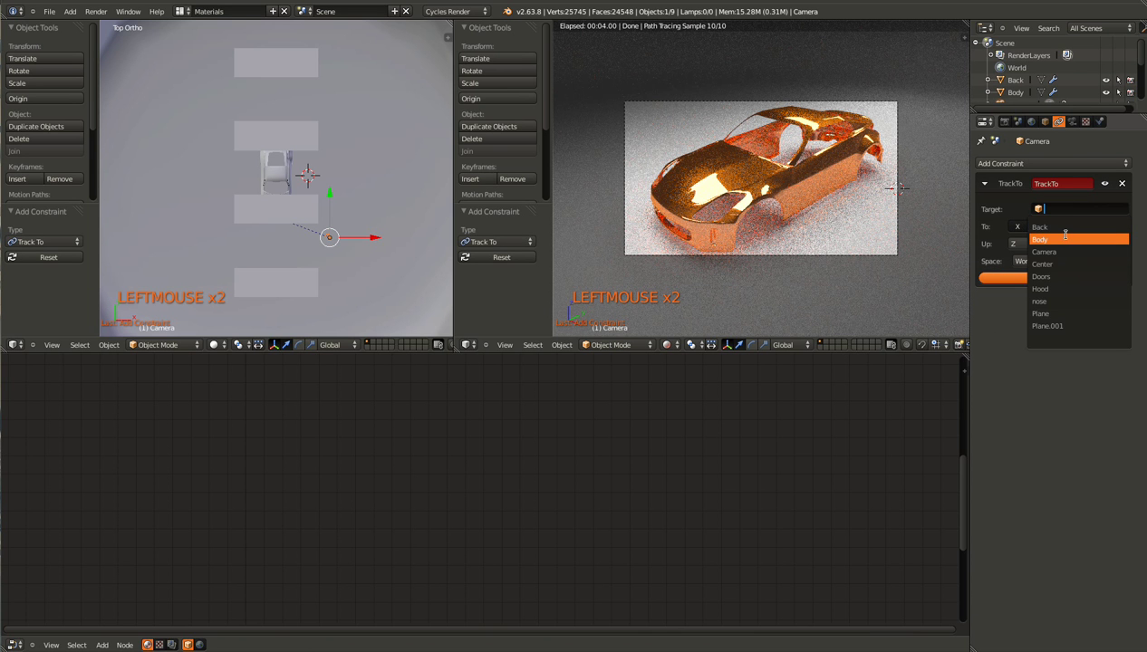
{"action": "left_click", "coordinate": [1066, 238]}
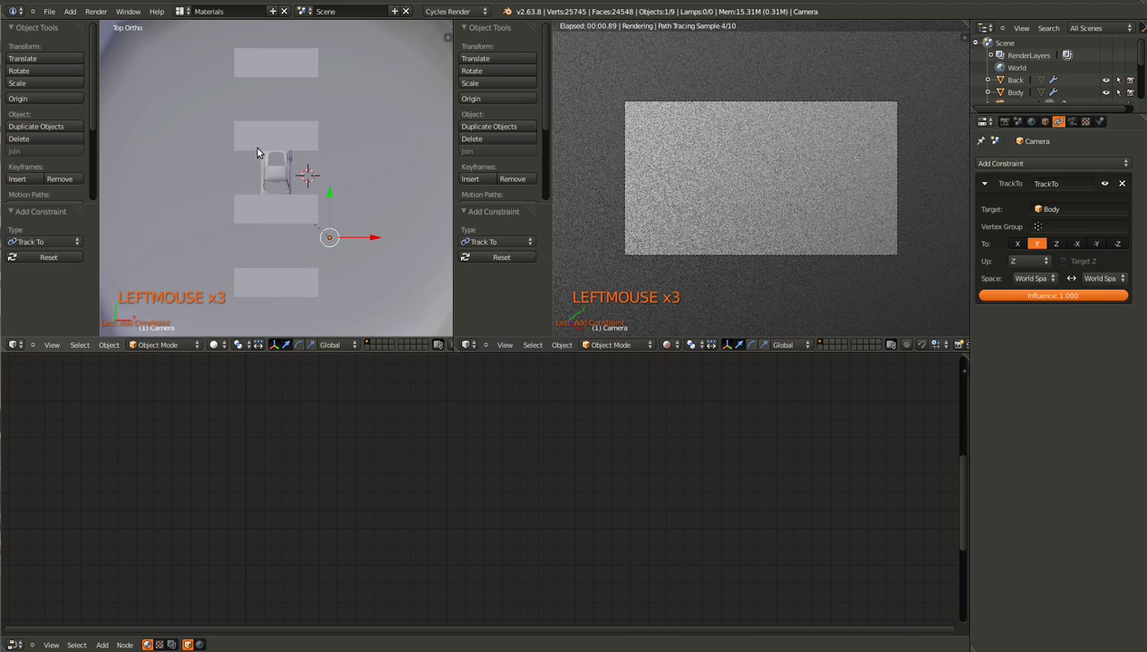
{"action": "middle_click_drag", "start_coordinate": [277, 240], "coordinate": [252, 195]}
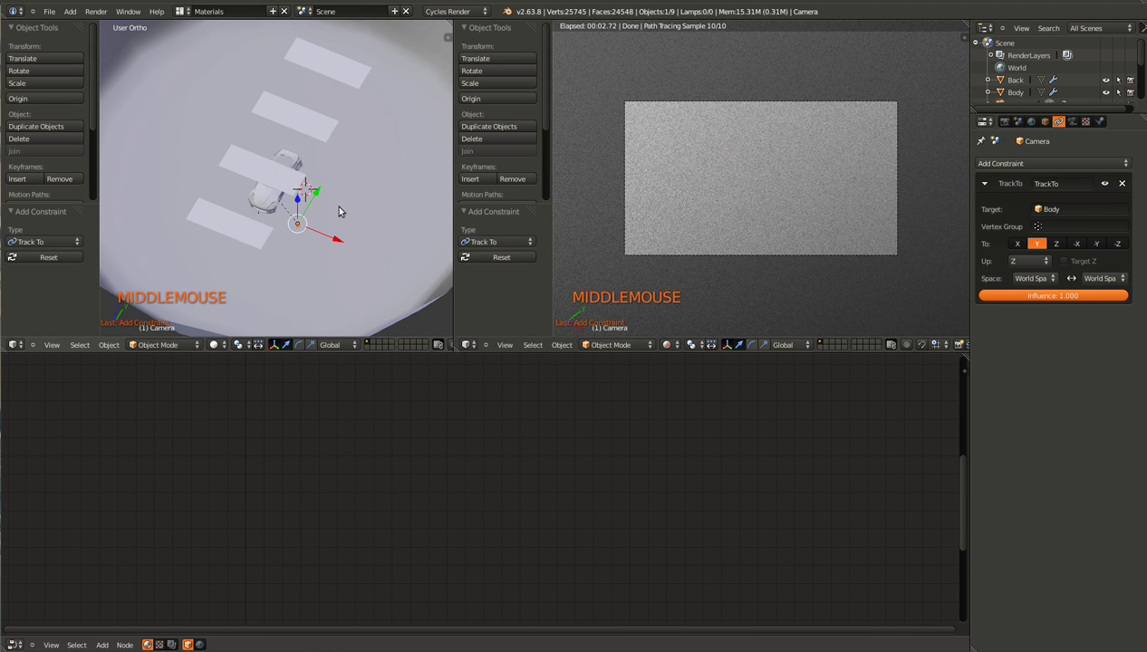
{"action": "left_click", "coordinate": [1033, 263]}
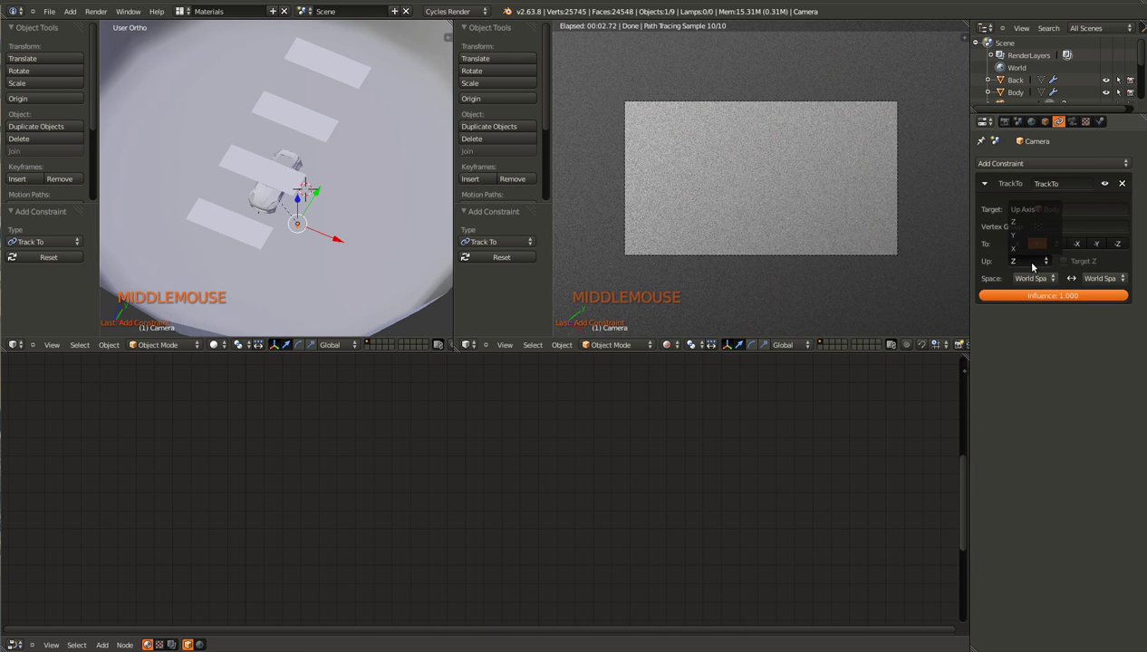
{"action": "left_click", "coordinate": [1042, 236]}
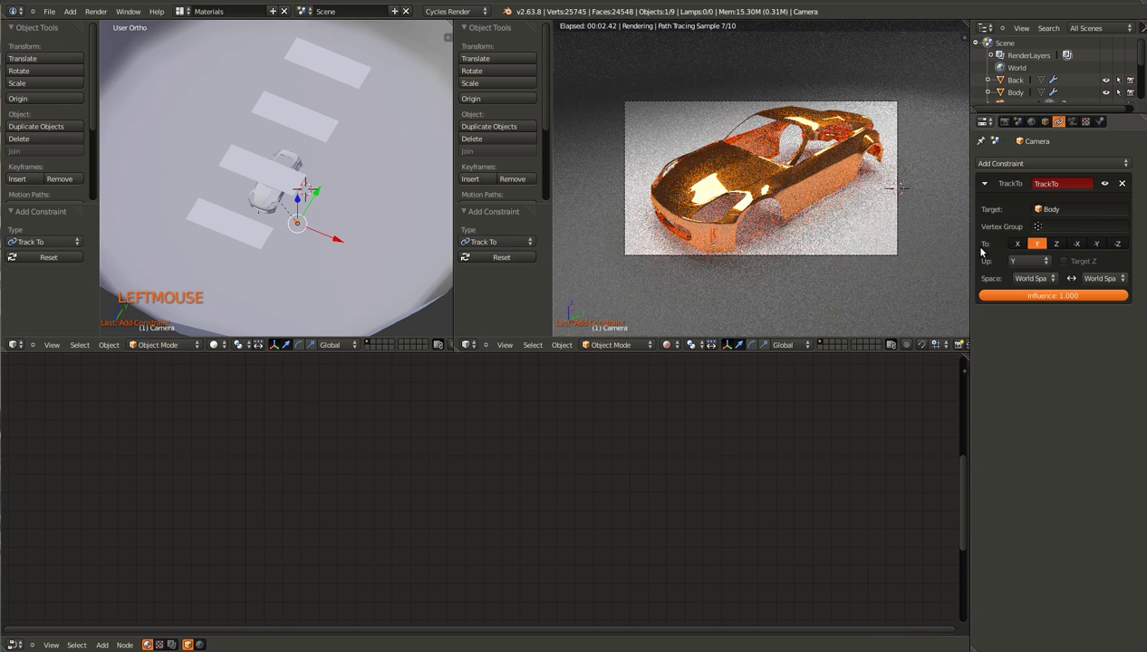
{"action": "left_click", "coordinate": [1120, 244]}
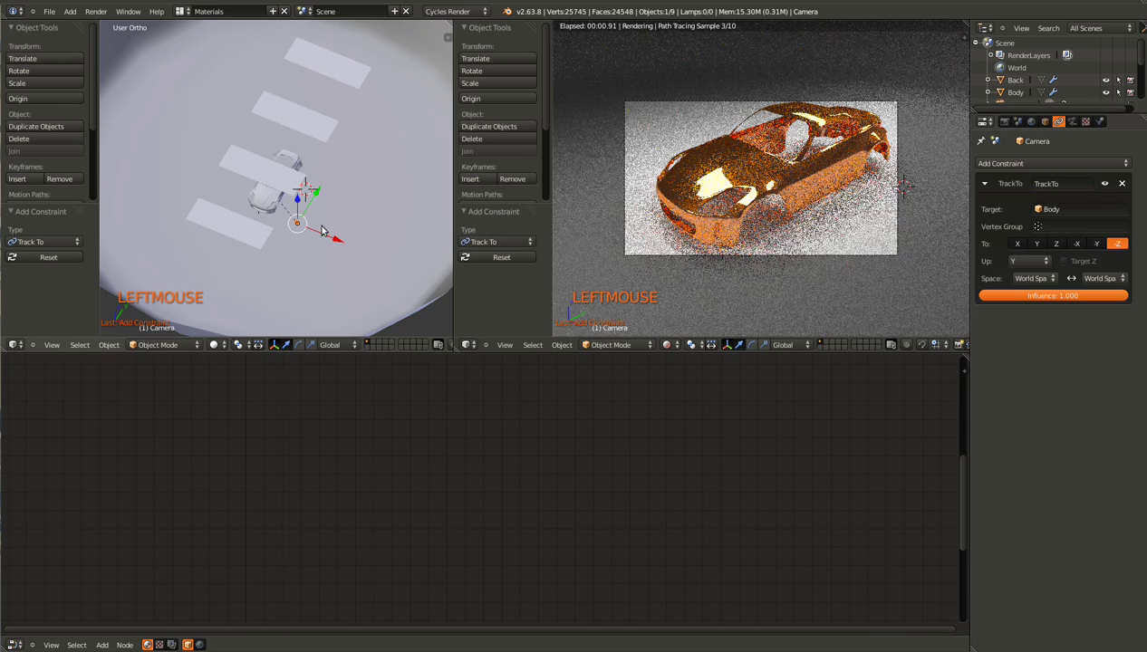
{"action": "key", "text": "KP_7"}
{"action": "key", "text": "g"}
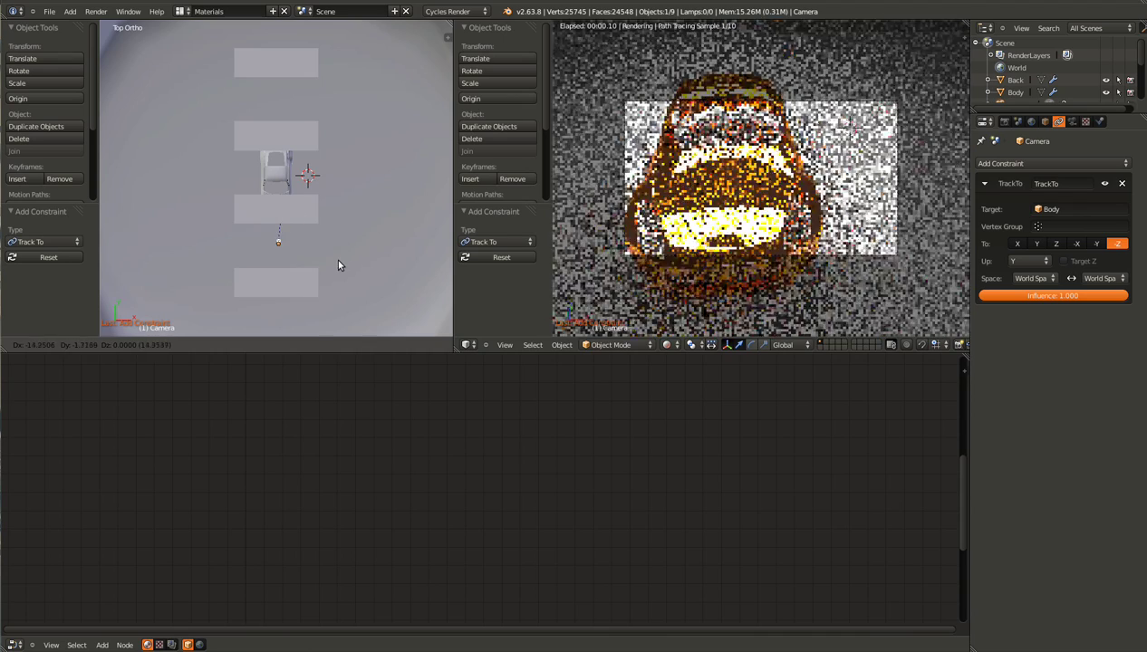
Move the tracking camera to X -2.404, Y -5.151 and save the file
{"action": "left_click", "coordinate": [335, 257]}
{"action": "key", "text": "g"}
{"action": "left_click", "coordinate": [361, 236]}
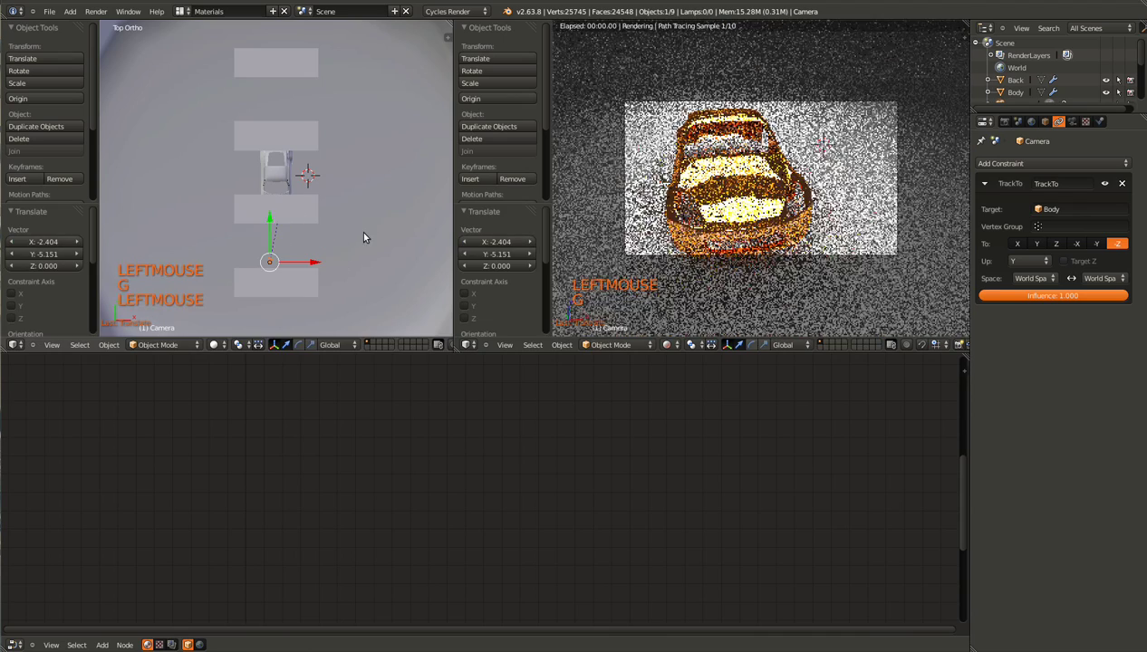
{"action": "key", "text": "ctrl+s"}
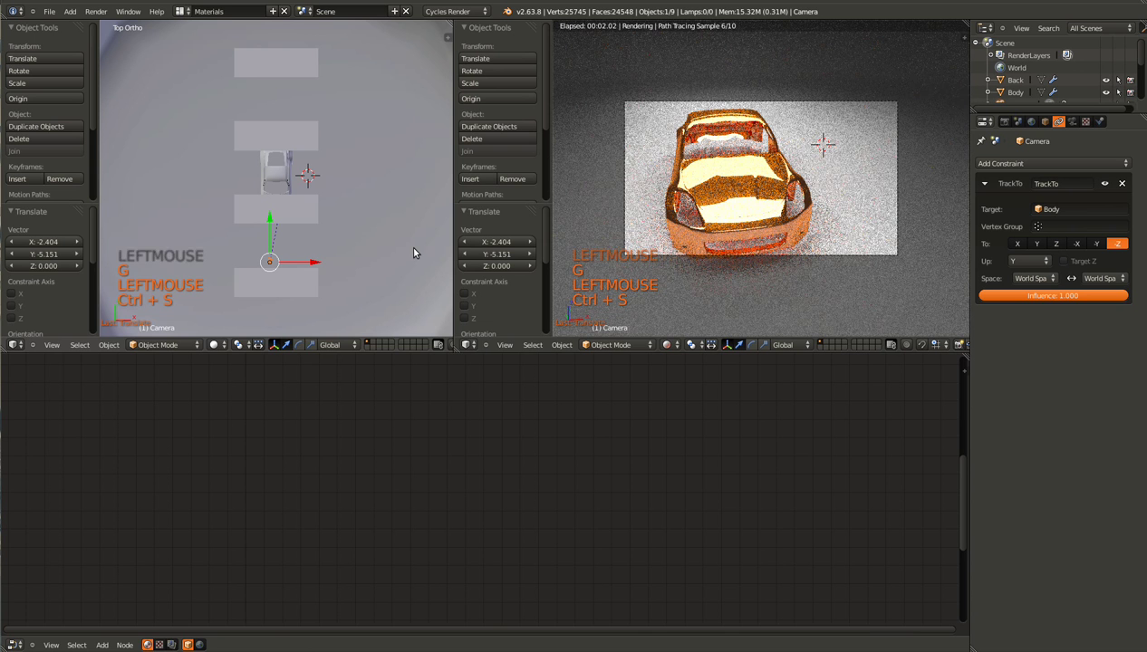